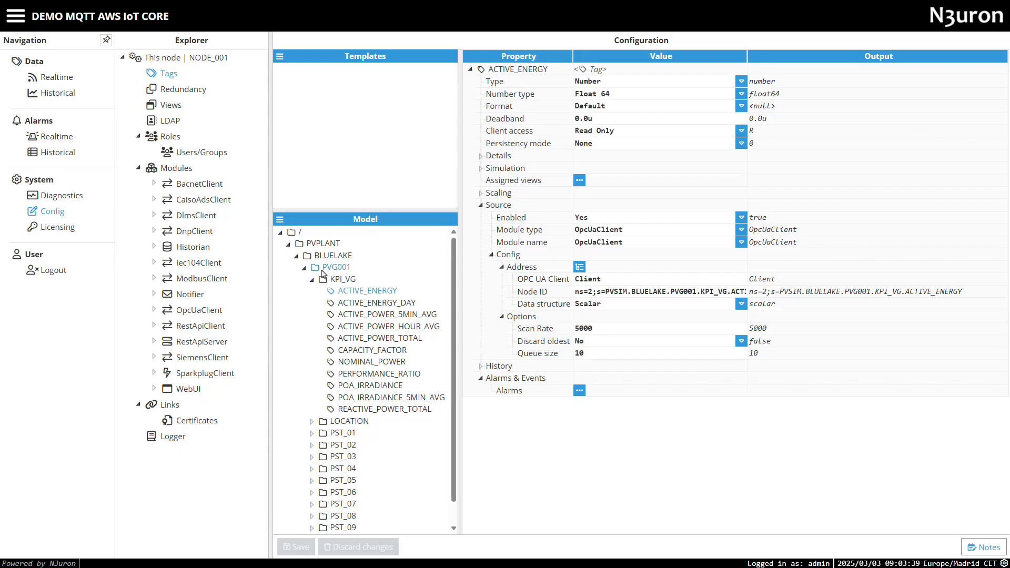
Expand the PST_01 folder and its INV001 and INV002 inverters in the tag model to inspect their tags.
{"action": "scroll", "coordinate": [322, 274], "scroll_direction": "down", "scroll_amount": 1}
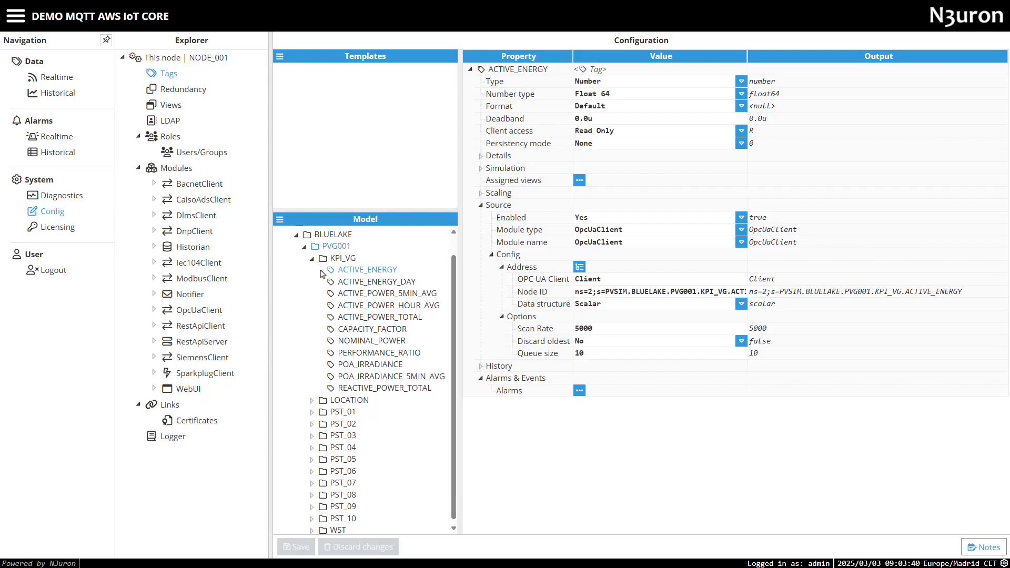
{"action": "left_click", "coordinate": [312, 410]}
{"action": "left_click", "coordinate": [320, 422]}
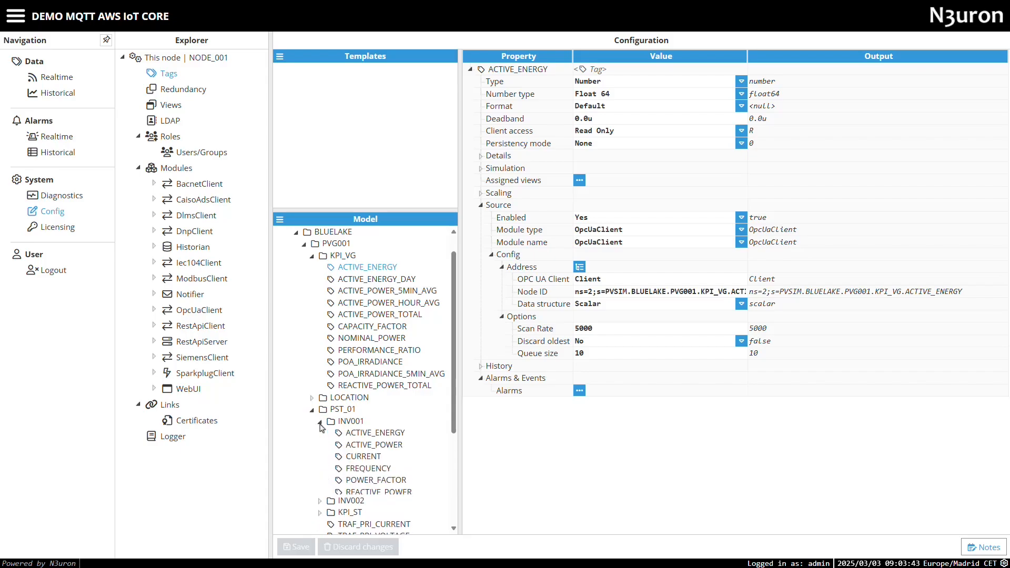
{"action": "scroll", "coordinate": [339, 445], "scroll_direction": "down", "scroll_amount": 5}
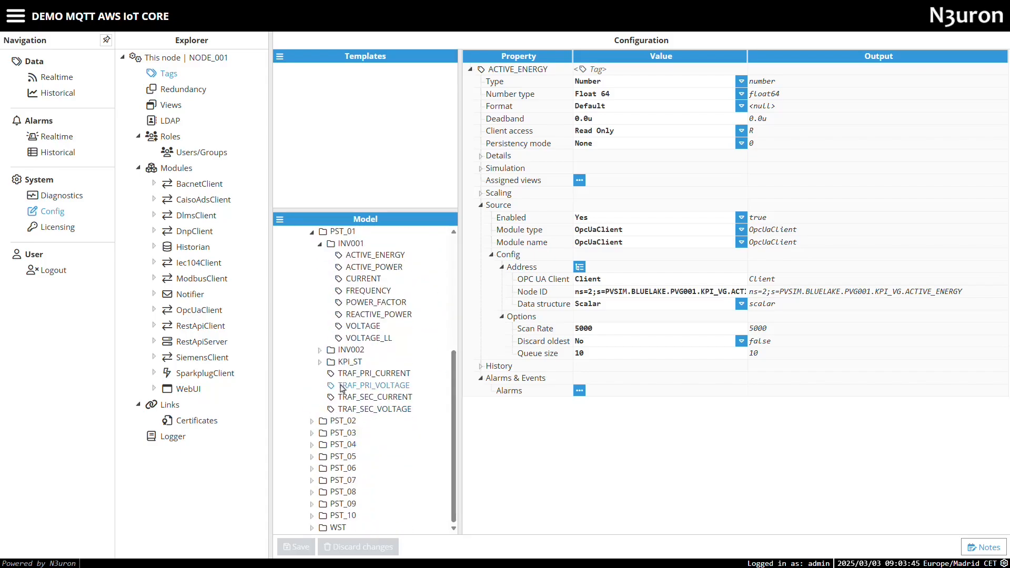
{"action": "left_click", "coordinate": [320, 351]}
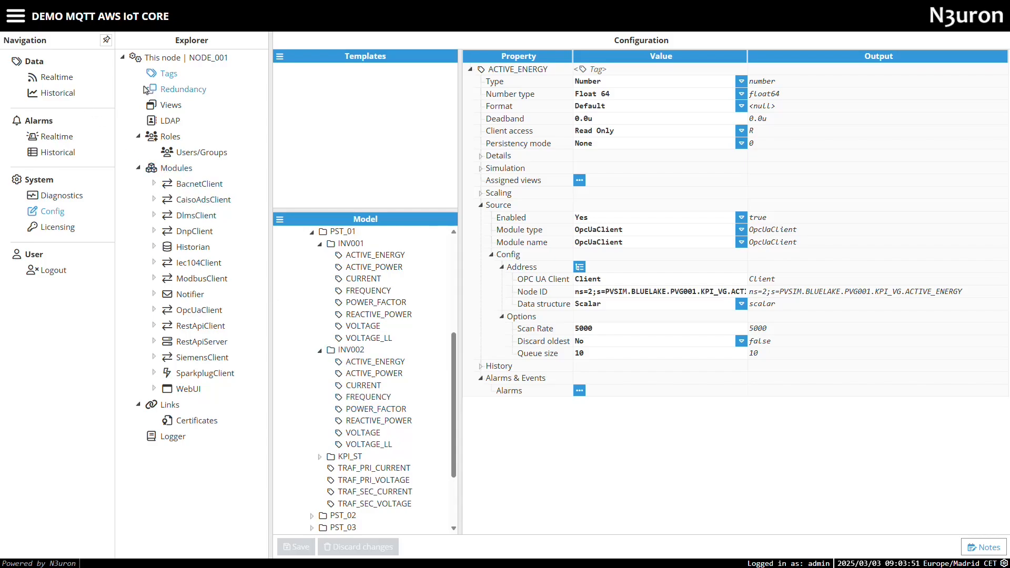
Review the realtime tag values of the whole plant, the INV002 and KPI_ST groups of PST_02, and the WST group.
{"action": "left_click", "coordinate": [63, 79]}
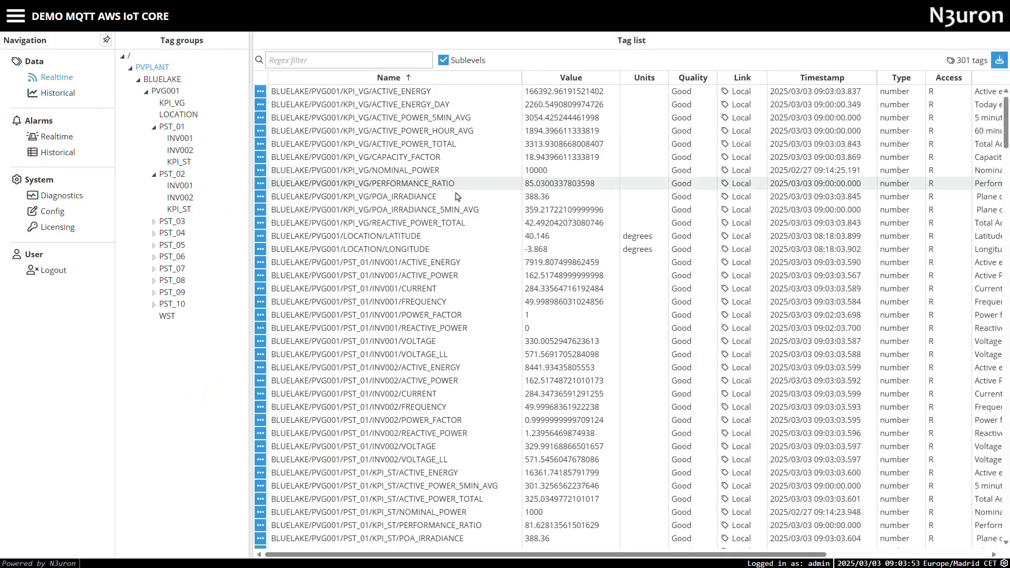
{"action": "scroll", "coordinate": [475, 225], "scroll_direction": "down", "scroll_amount": 15}
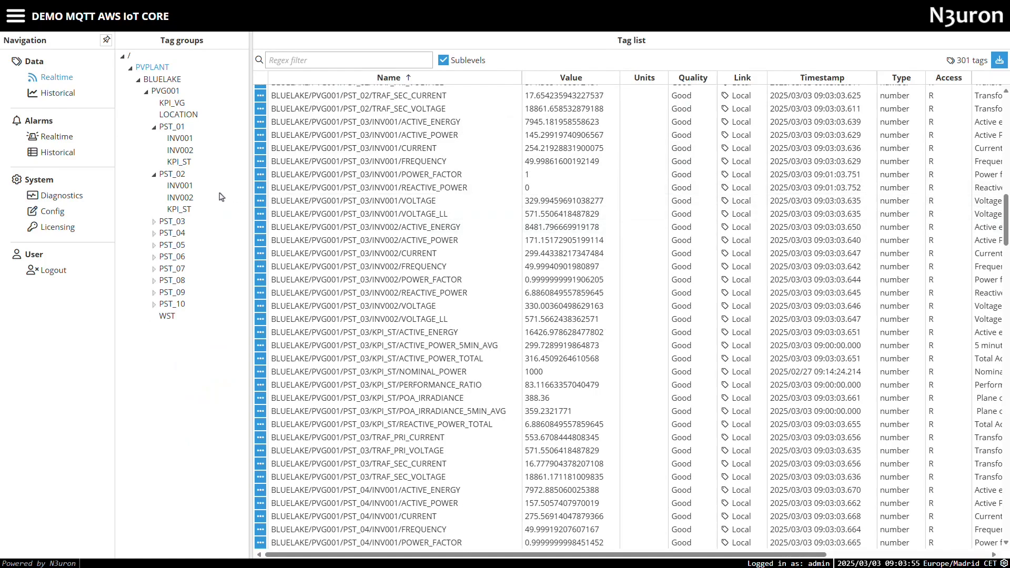
{"action": "left_click", "coordinate": [179, 197]}
{"action": "left_click", "coordinate": [179, 209]}
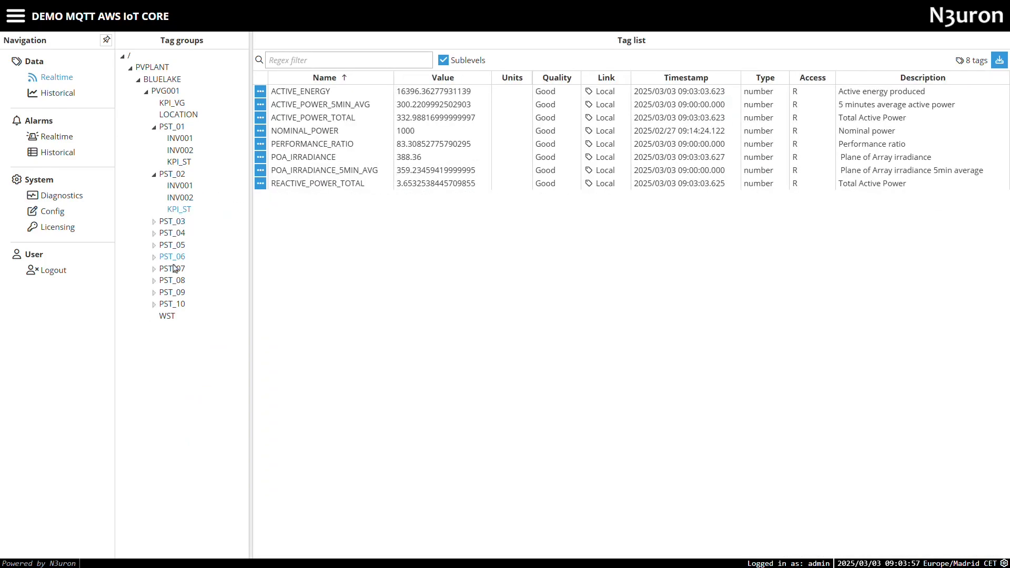
{"action": "left_click", "coordinate": [167, 316]}
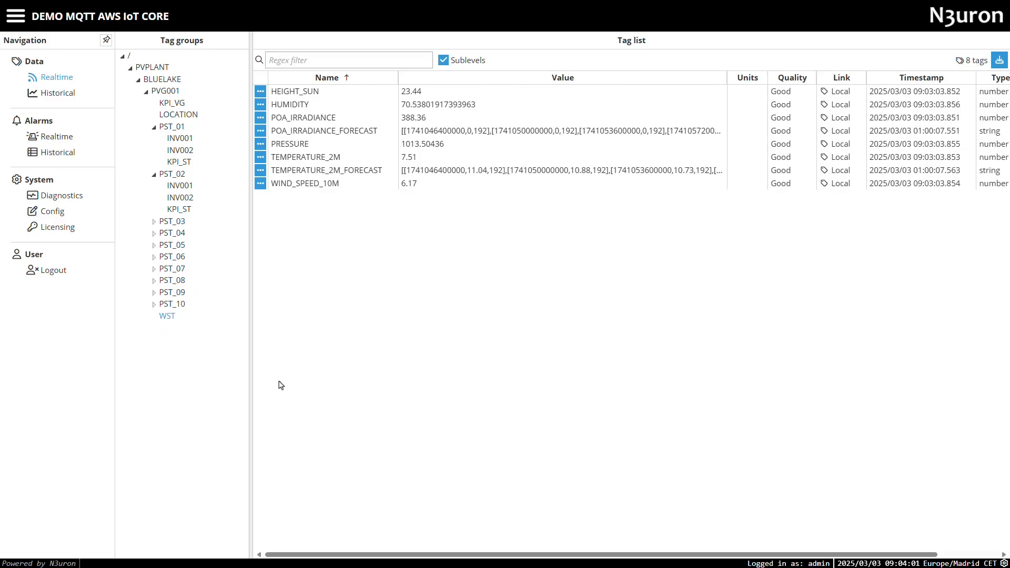
Switch to the AWS IoT console and open the list of security policies.
{"action": "key", "text": "ctrl+Tab"}
{"action": "left_click", "coordinate": [234, 287]}
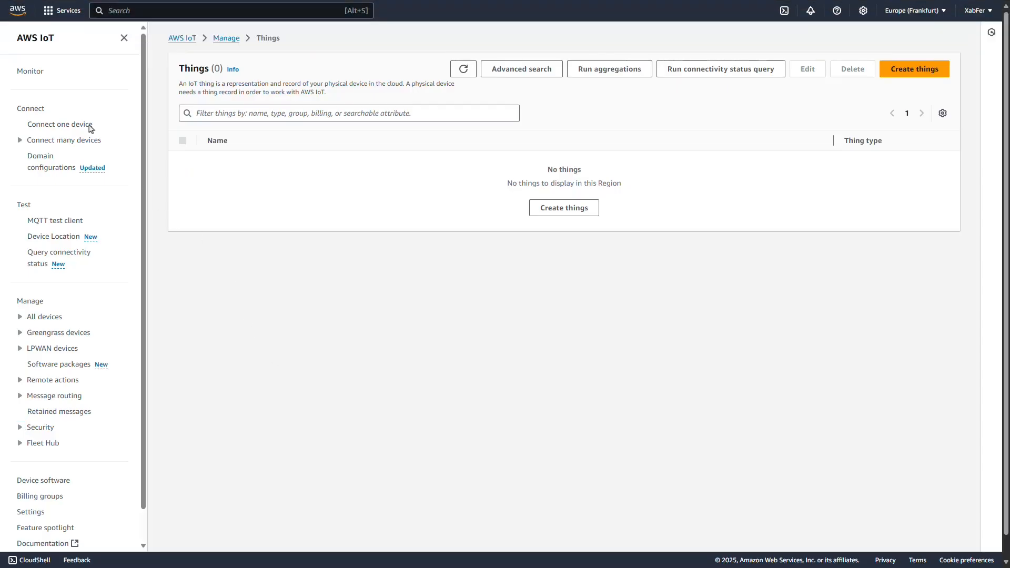
{"action": "scroll", "coordinate": [74, 173], "scroll_direction": "down", "scroll_amount": 1}
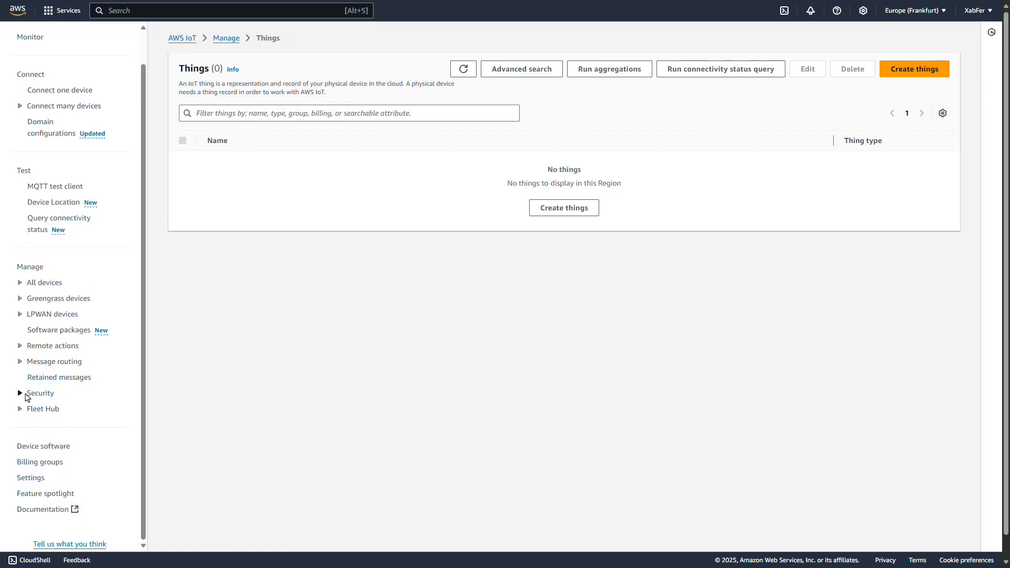
{"action": "left_click", "coordinate": [20, 394]}
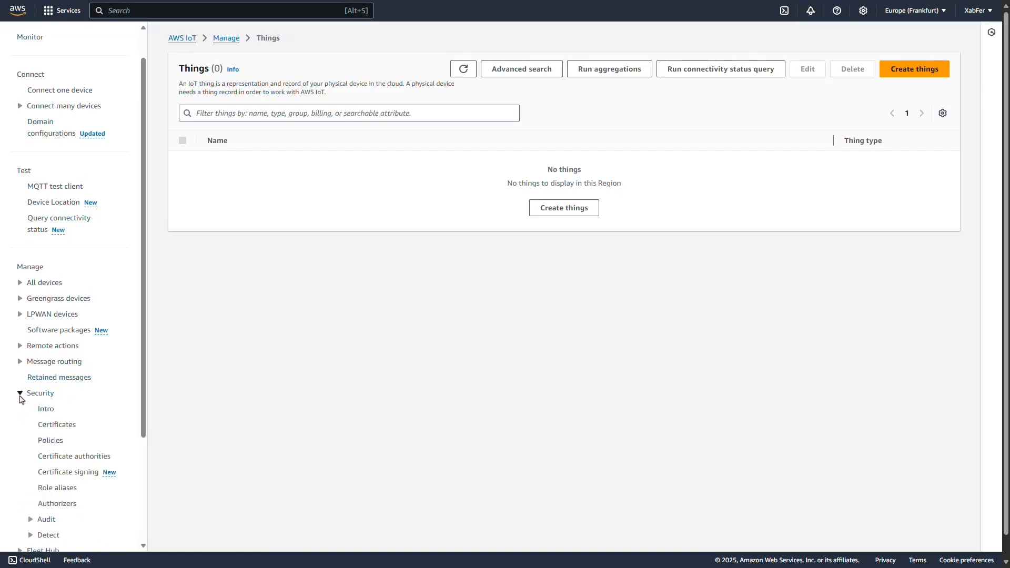
{"action": "scroll", "coordinate": [42, 316], "scroll_direction": "down", "scroll_amount": 3}
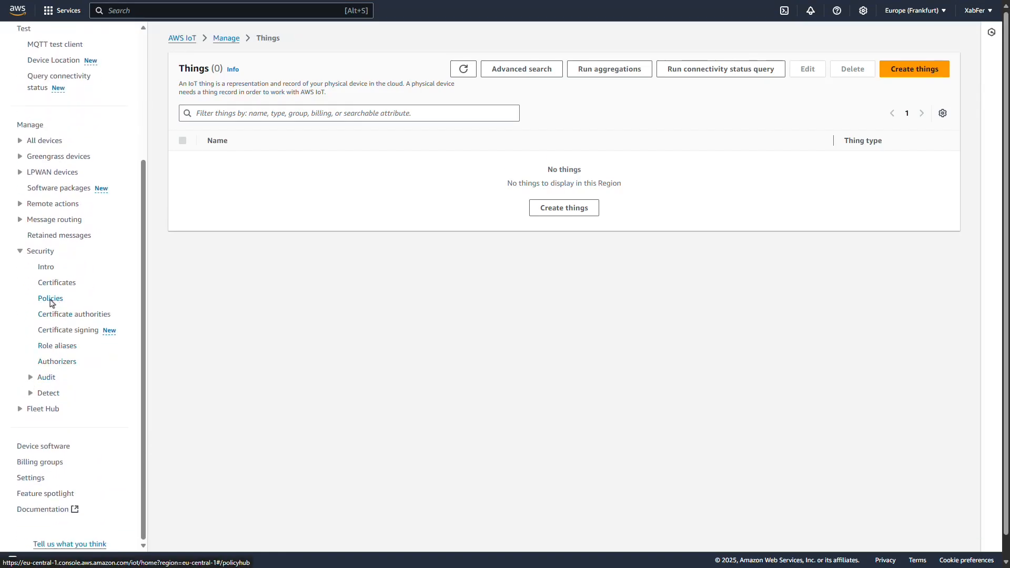
{"action": "left_click", "coordinate": [51, 301]}
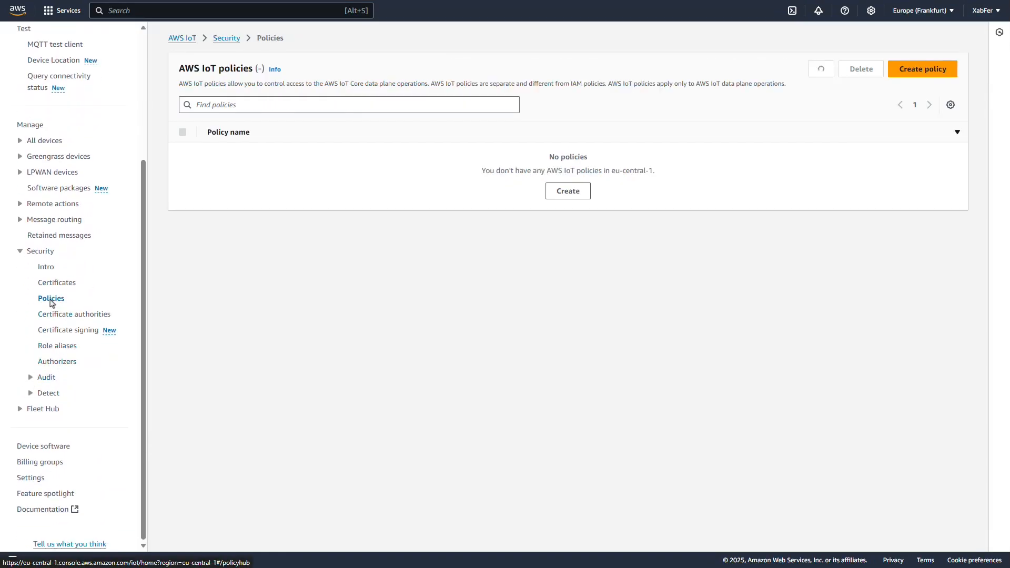
Start a new AWS IoT policy and name it N3uron_Policy.
{"action": "left_click", "coordinate": [568, 192]}
{"action": "left_click", "coordinate": [248, 178]}
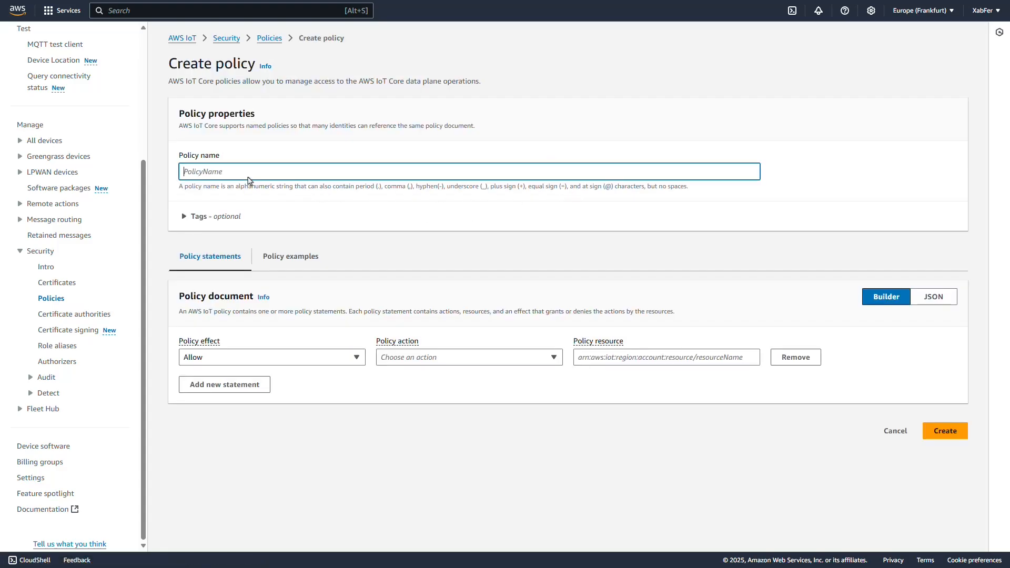
{"action": "type", "text": "N3uron_Policy"}
{"action": "left_click_drag", "start_coordinate": [253, 177], "coordinate": [151, 177]}
Set the first policy statement to allow iot:Connect on resource *.
{"action": "left_click", "coordinate": [424, 359]}
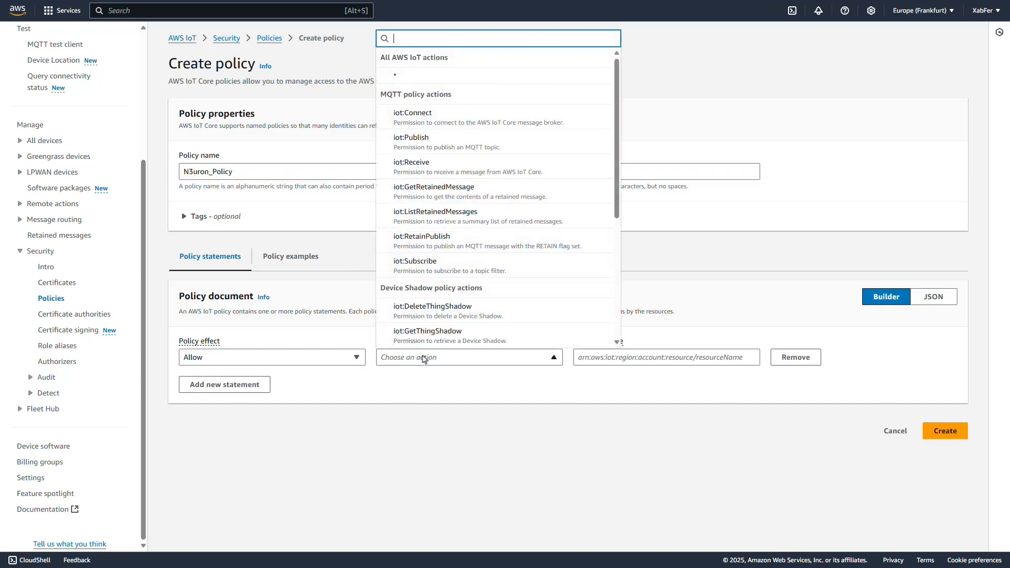
{"action": "left_click", "coordinate": [440, 129]}
{"action": "left_click", "coordinate": [598, 363]}
{"action": "type", "text": "*"}
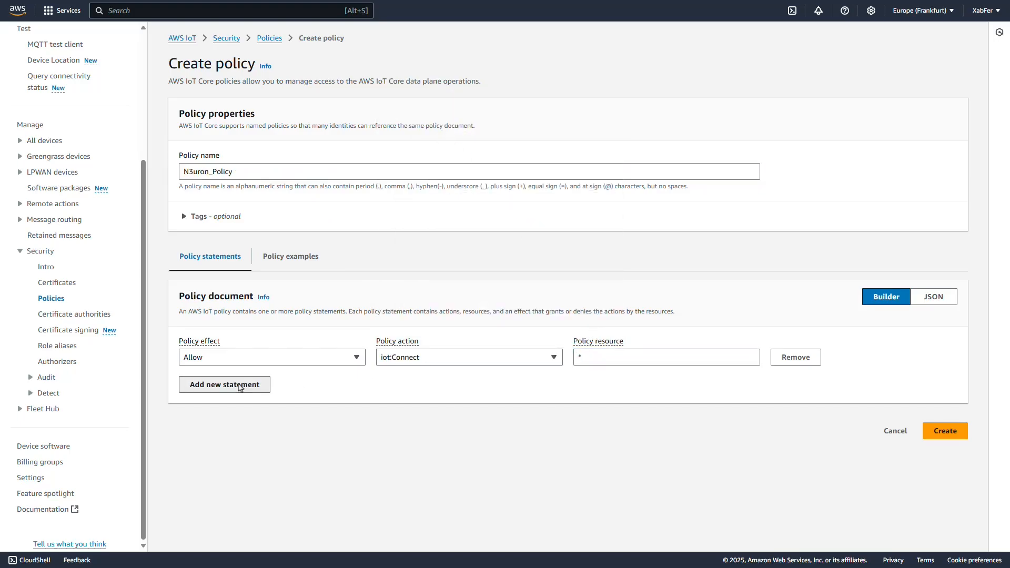
Add a second policy statement allowing iot:Publish on resource *.
{"action": "left_click", "coordinate": [248, 385]}
{"action": "left_click", "coordinate": [400, 384]}
{"action": "left_click", "coordinate": [469, 138]}
{"action": "left_click", "coordinate": [601, 387]}
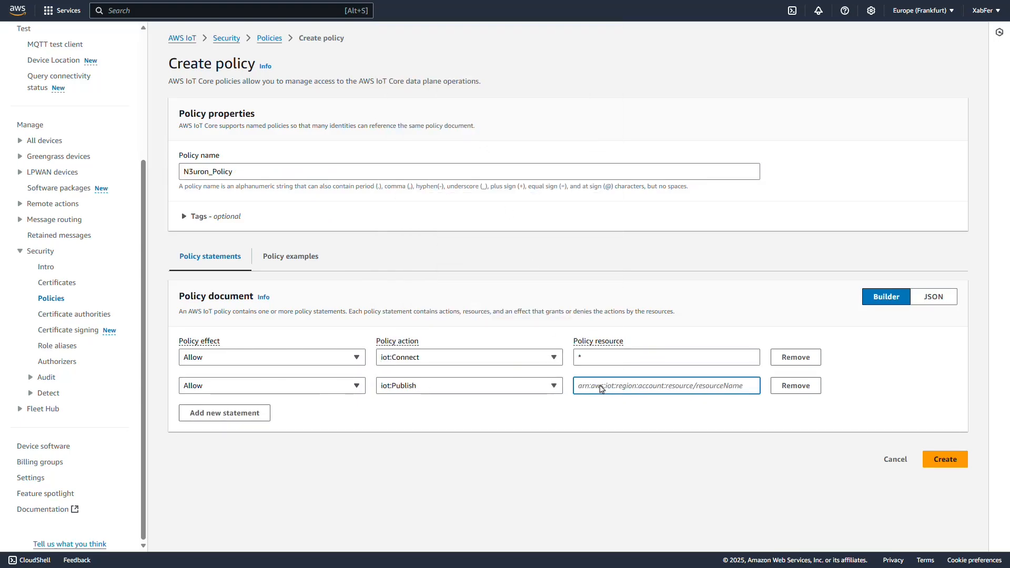
{"action": "type", "text": "*"}
Add a third policy statement allowing iot:Receive on resource *.
{"action": "left_click", "coordinate": [208, 413]}
{"action": "left_click", "coordinate": [389, 413]}
{"action": "left_click", "coordinate": [421, 157]}
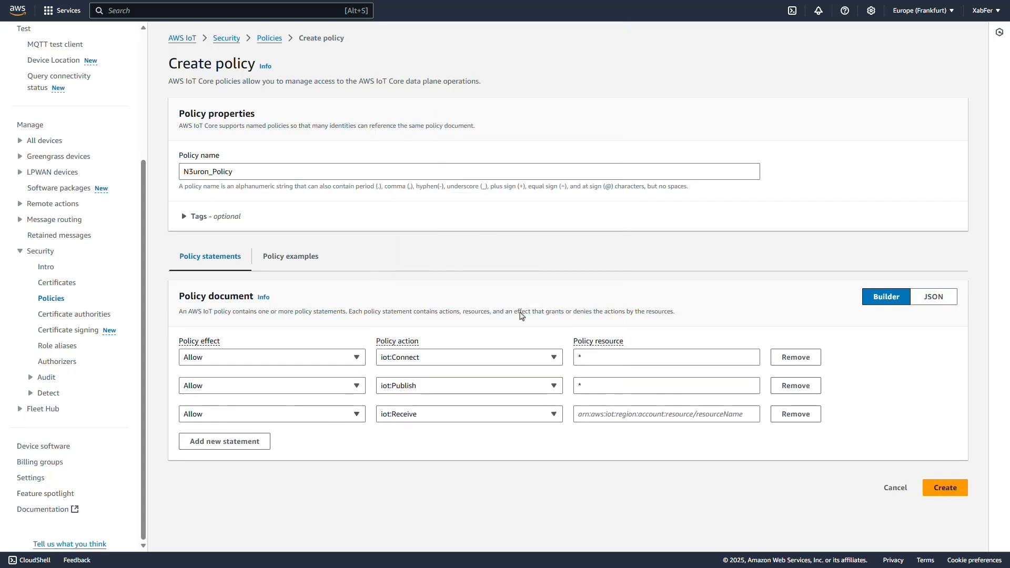
{"action": "left_click", "coordinate": [604, 416]}
{"action": "type", "text": "*"}
Add a fourth statement allowing iot:Subscribe on resource * and create the policy.
{"action": "left_click", "coordinate": [224, 441]}
{"action": "left_click", "coordinate": [408, 442]}
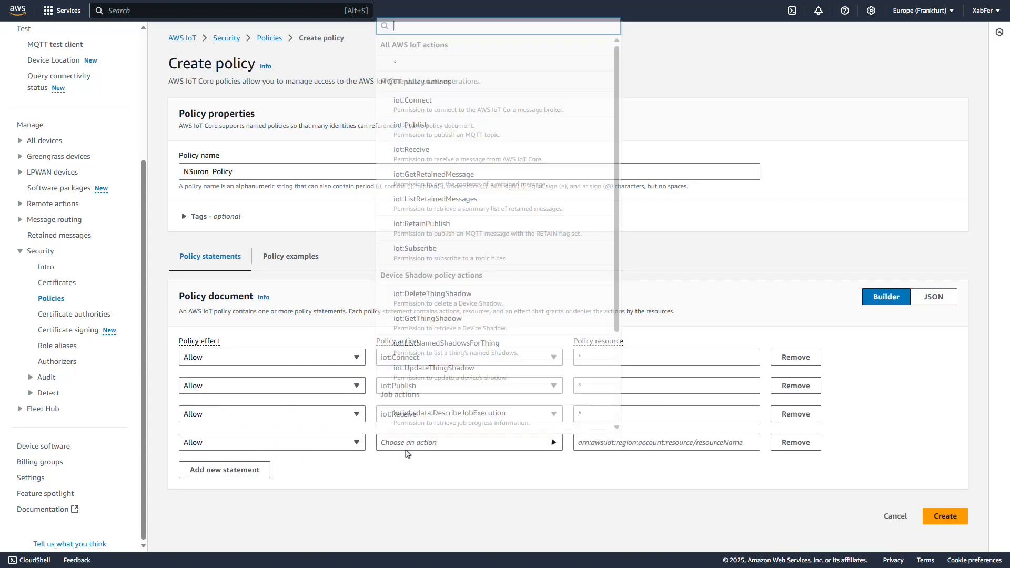
{"action": "left_click", "coordinate": [415, 258]}
{"action": "left_click", "coordinate": [614, 448]}
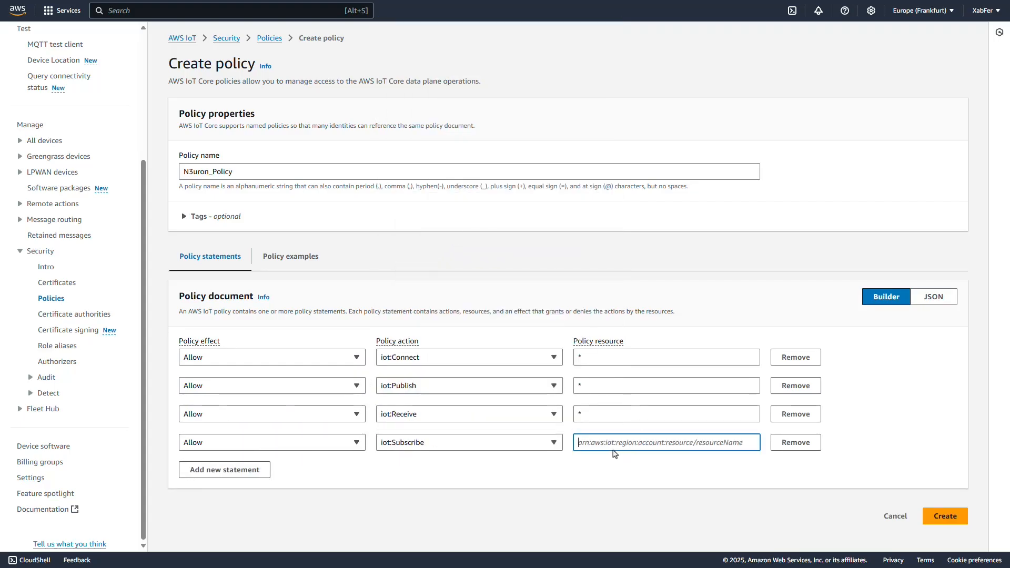
{"action": "type", "text": "*"}
{"action": "left_click", "coordinate": [947, 520]}
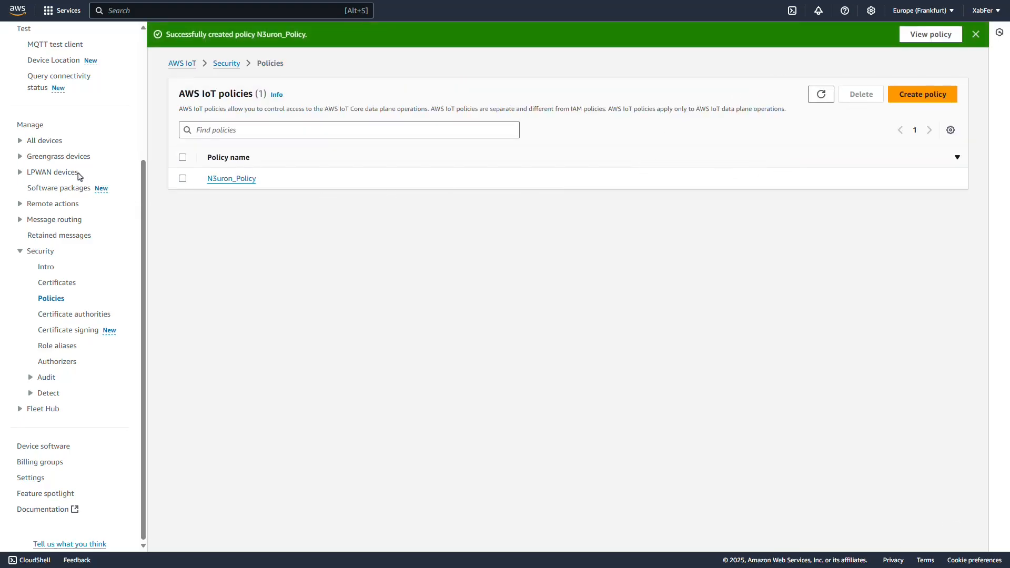
Open the list of things under all devices and start creating a single thing.
{"action": "left_click", "coordinate": [21, 142]}
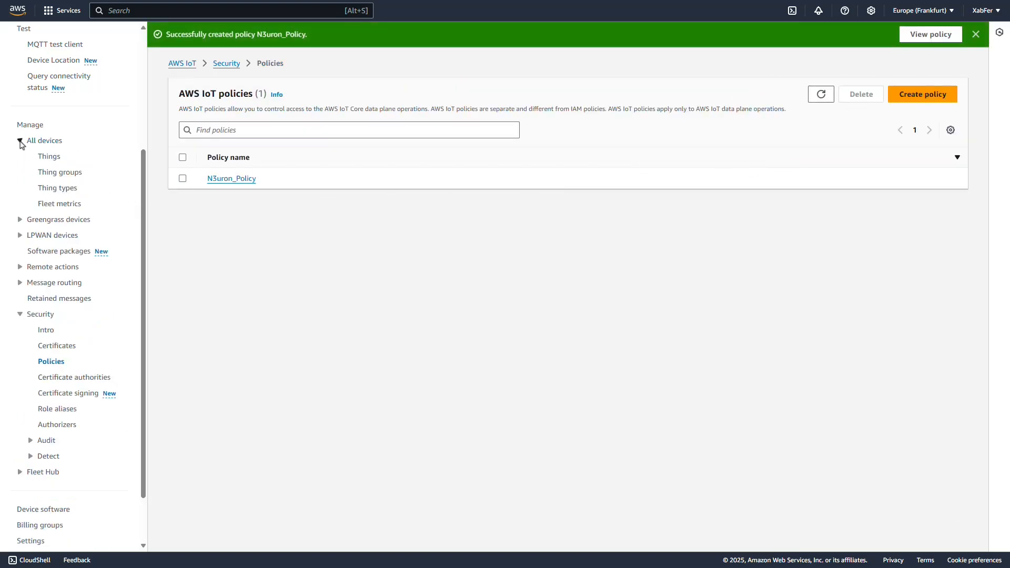
{"action": "left_click", "coordinate": [45, 159]}
{"action": "left_click", "coordinate": [546, 236]}
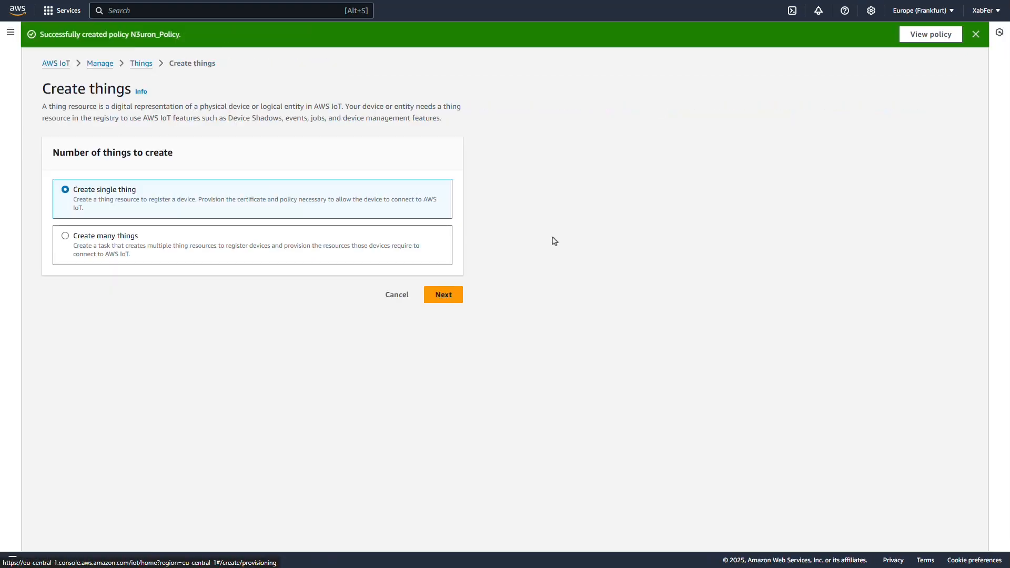
{"action": "left_click", "coordinate": [449, 296]}
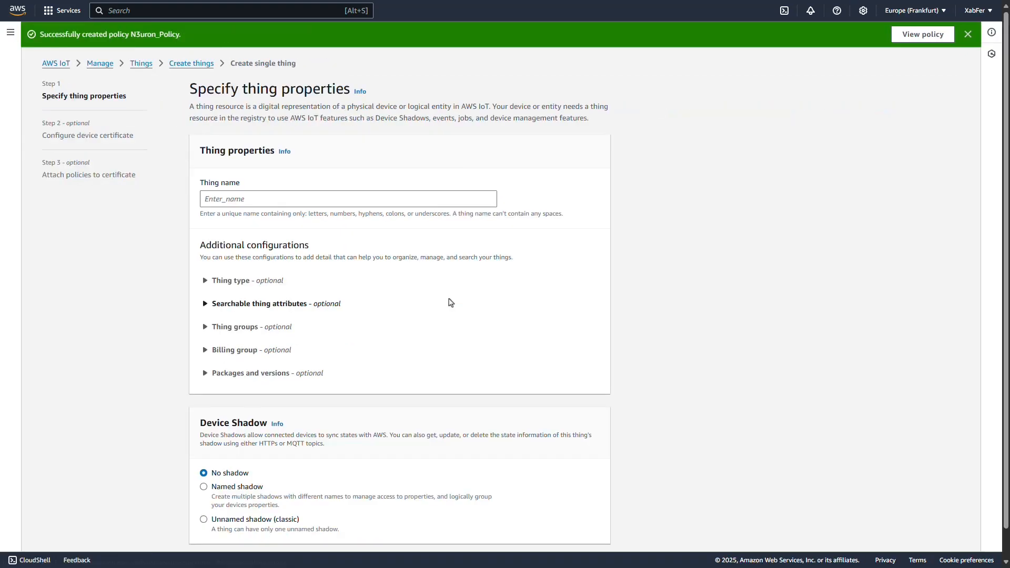
Name the thing N3uron_Gateway, leave it without a device shadow, and continue to the device certificate.
{"action": "left_click", "coordinate": [272, 204]}
{"action": "type", "text": "N3uron_Gateway"}
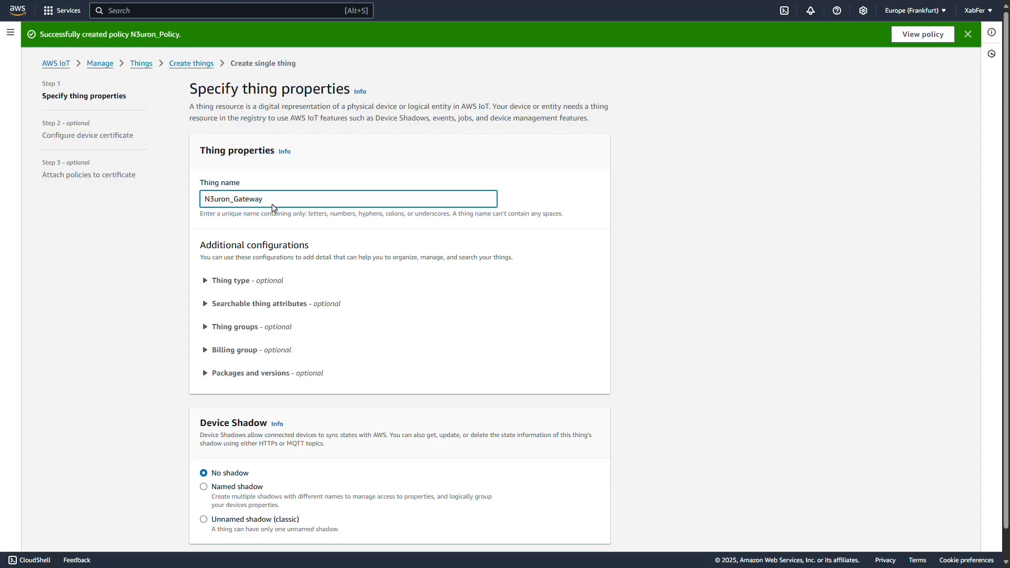
{"action": "key", "text": "ctrl+a"}
{"action": "scroll", "coordinate": [400, 252], "scroll_direction": "down", "scroll_amount": 1}
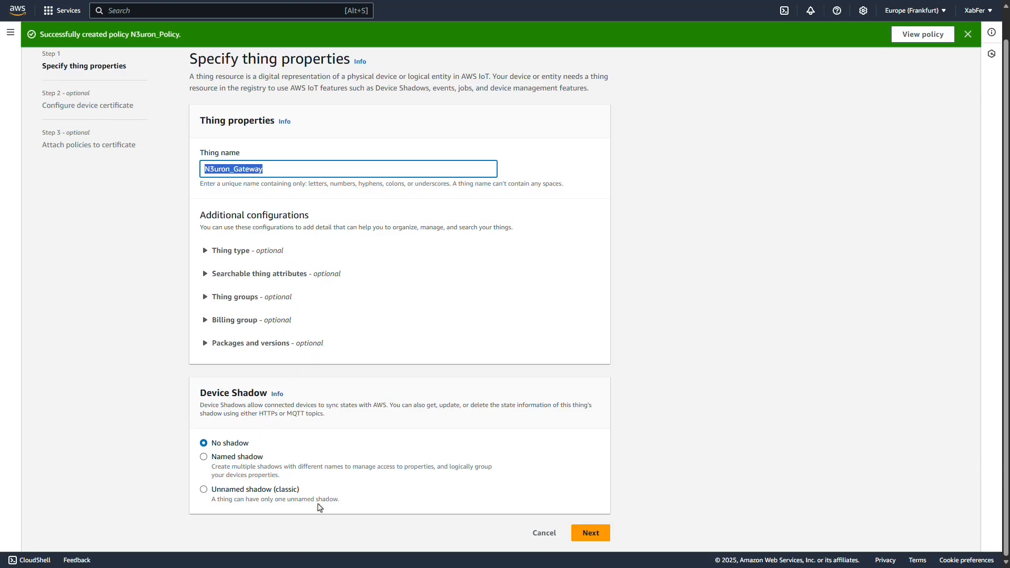
{"action": "left_click", "coordinate": [586, 539]}
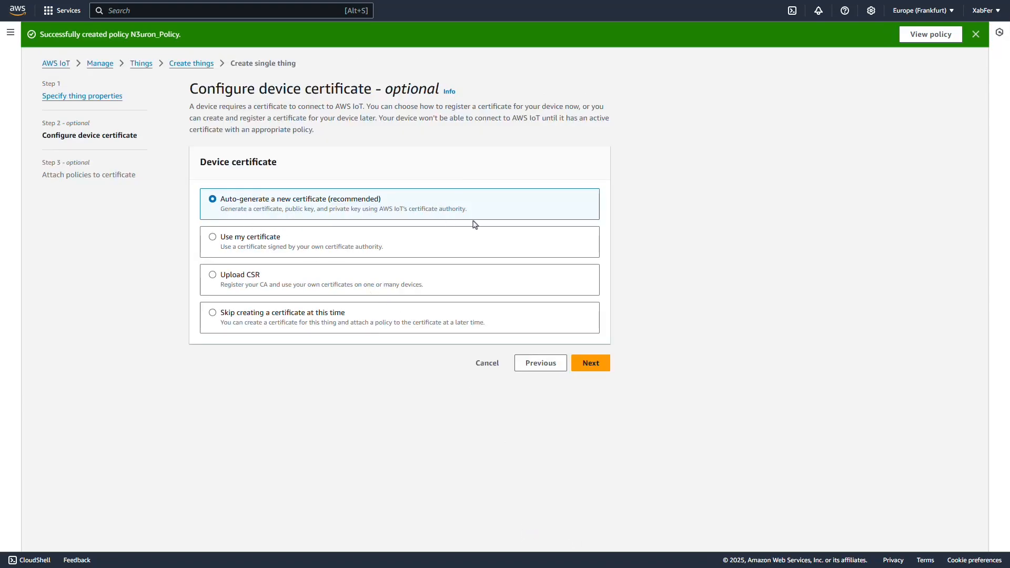
Accept an auto-generated device certificate, attach N3uron_Policy to it, and create the thing.
{"action": "left_click", "coordinate": [597, 365]}
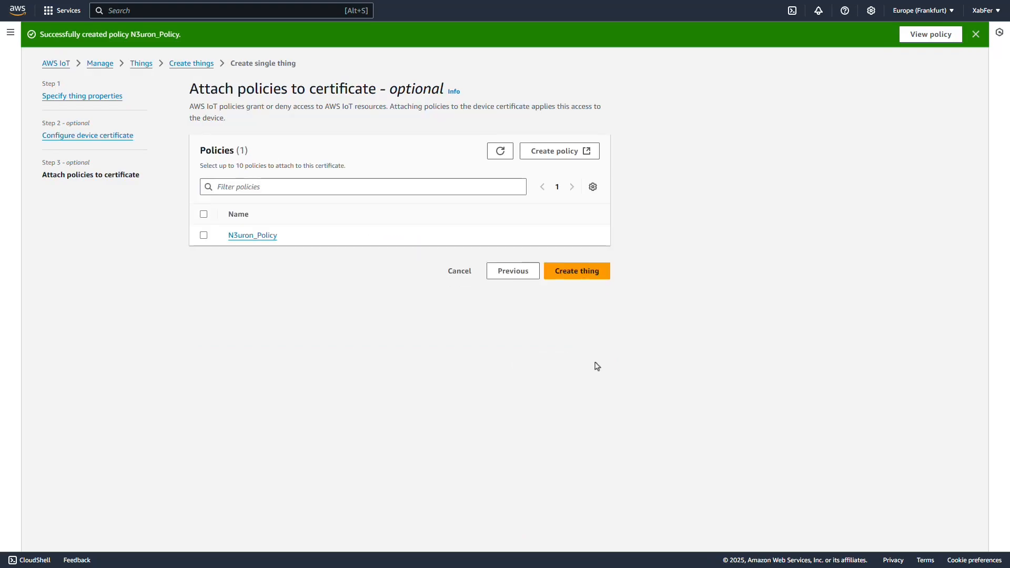
{"action": "left_click", "coordinate": [205, 235]}
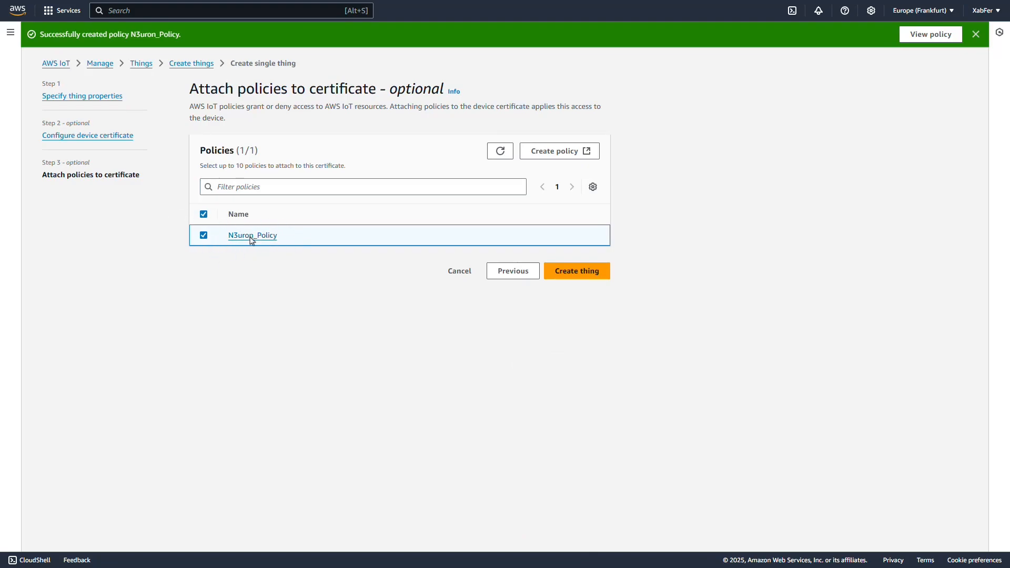
{"action": "left_click", "coordinate": [583, 278]}
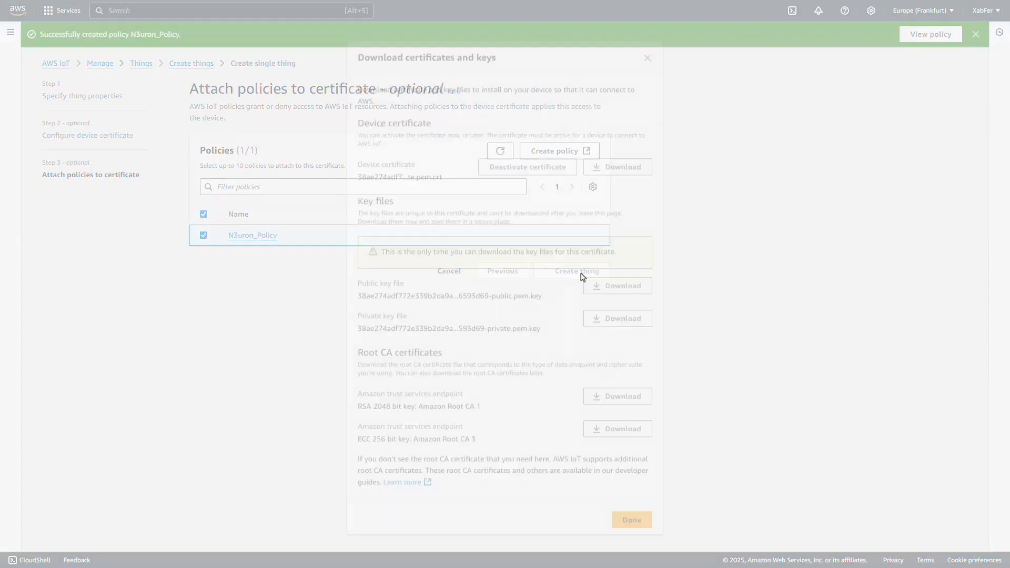
Download the device certificate into the AWS_Cert folder on the Desktop and keep the flagged file.
{"action": "left_click", "coordinate": [609, 164]}
{"action": "left_click", "coordinate": [829, 90]}
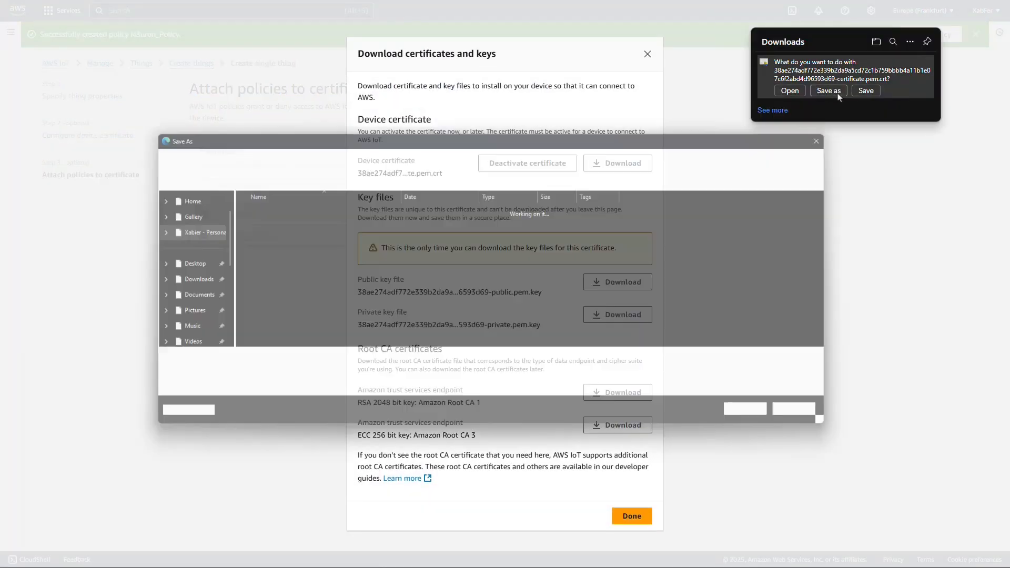
{"action": "double_click", "coordinate": [269, 209]}
{"action": "left_click", "coordinate": [769, 420]}
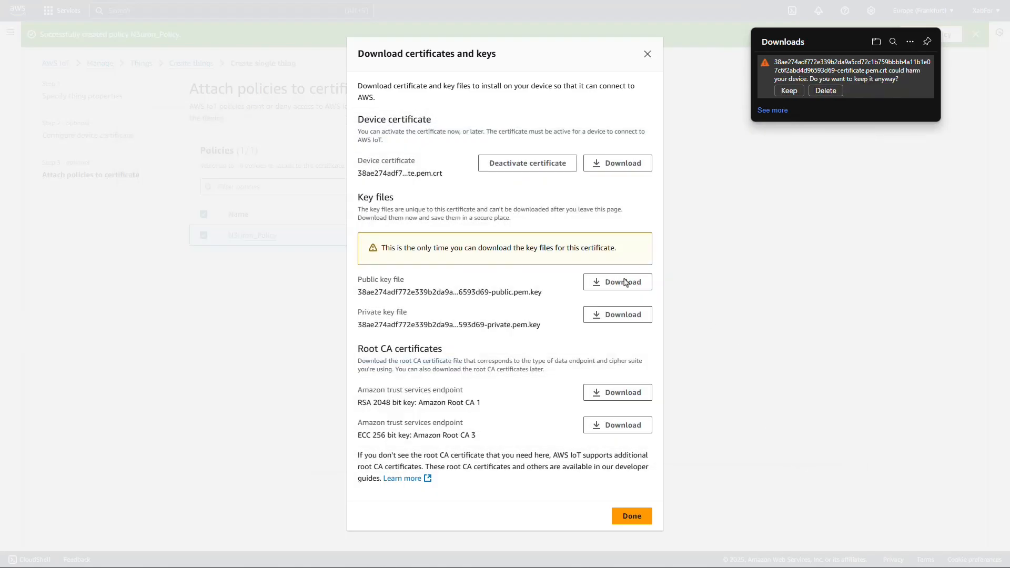
{"action": "left_click", "coordinate": [624, 283]}
{"action": "left_click", "coordinate": [930, 30]}
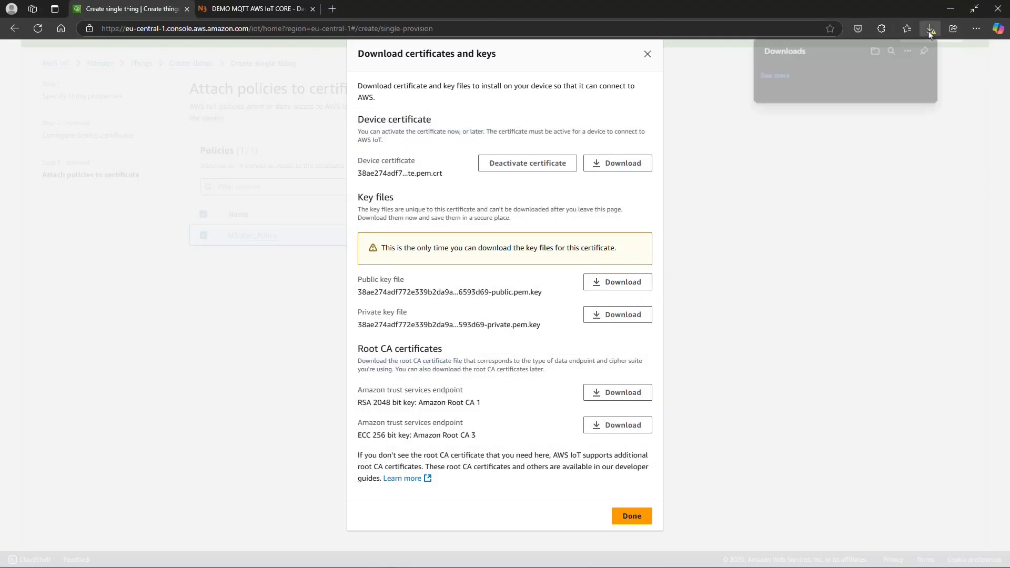
{"action": "left_click", "coordinate": [795, 103]}
Download the public key file and save it in the Desktop's AWS_Cert folder.
{"action": "left_click", "coordinate": [605, 283]}
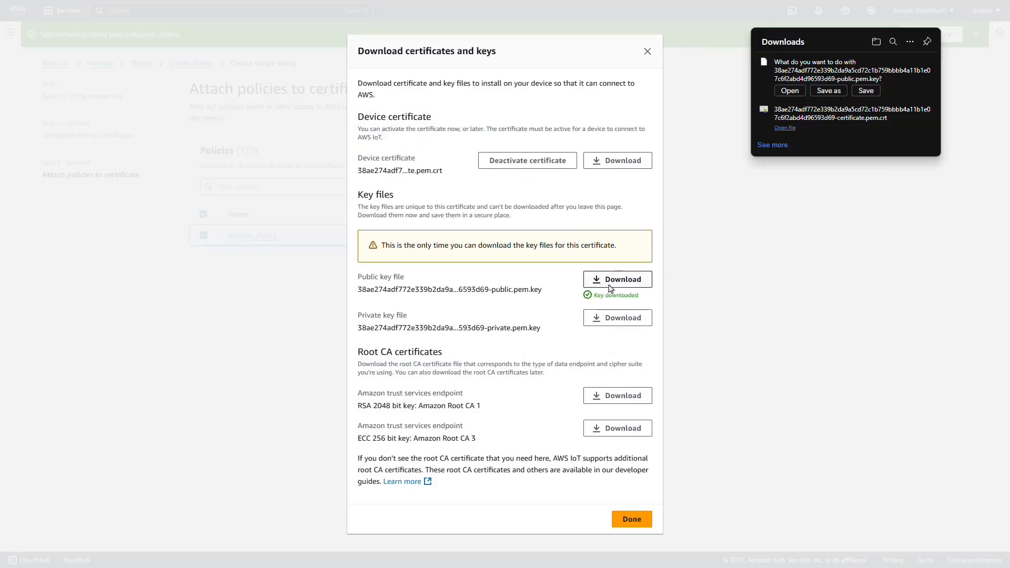
{"action": "left_click", "coordinate": [826, 92]}
{"action": "left_click", "coordinate": [768, 421]}
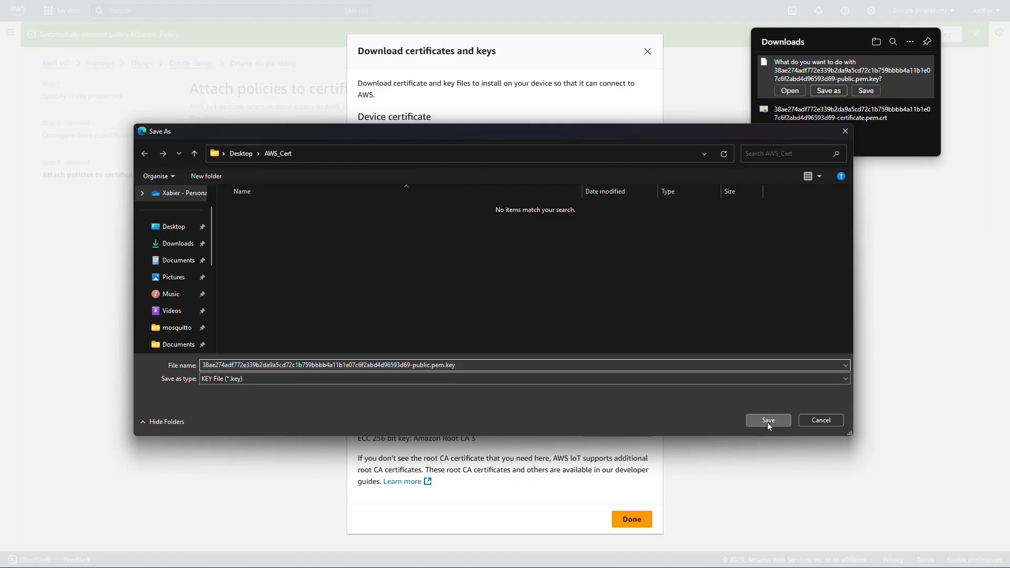
Download the private key file and save it in the Desktop's AWS_Cert folder.
{"action": "left_click", "coordinate": [615, 318]}
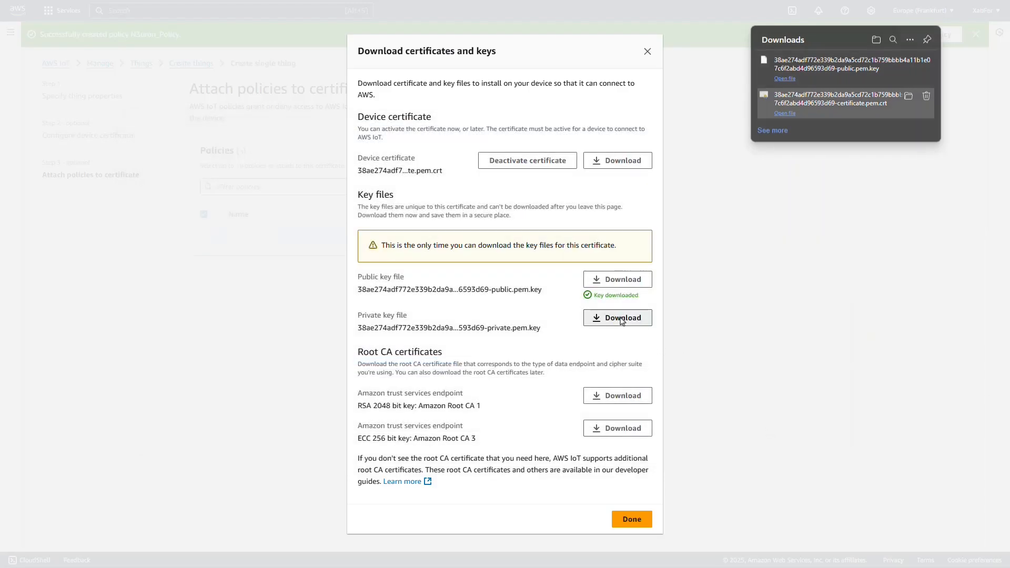
{"action": "left_click", "coordinate": [828, 91]}
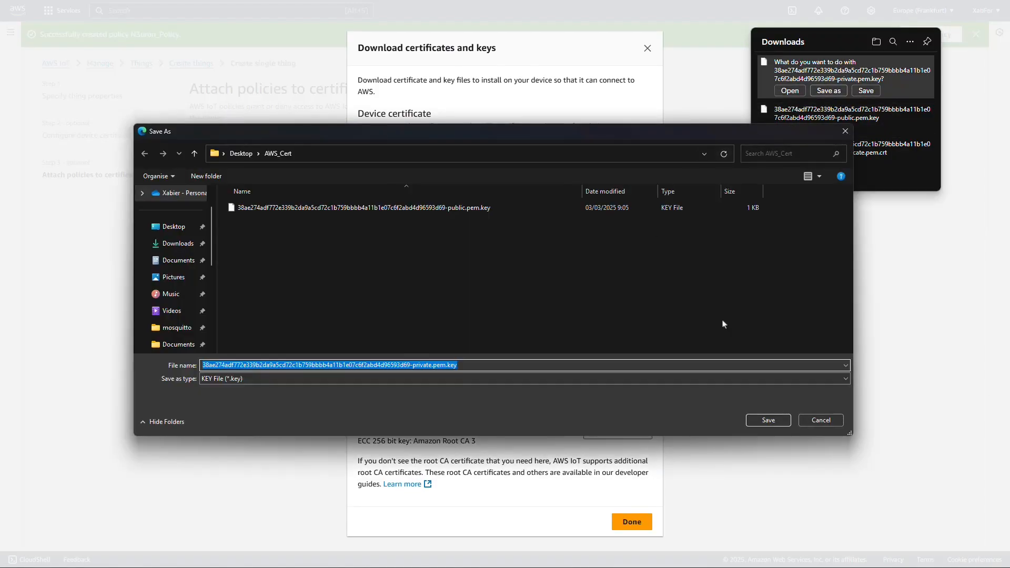
{"action": "left_click", "coordinate": [768, 420]}
Download the Amazon Root CA 1 and Amazon Root CA 3 certificates into AWS_Cert and finish the certificates and keys dialog.
{"action": "left_click", "coordinate": [632, 401]}
{"action": "left_click", "coordinate": [830, 73]}
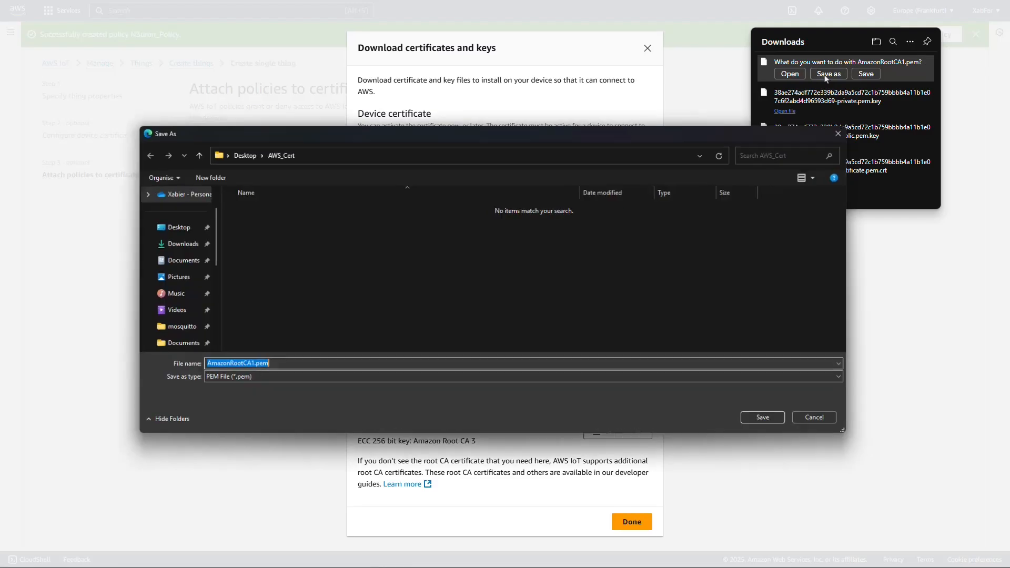
{"action": "left_click", "coordinate": [767, 420]}
{"action": "left_click", "coordinate": [618, 431]}
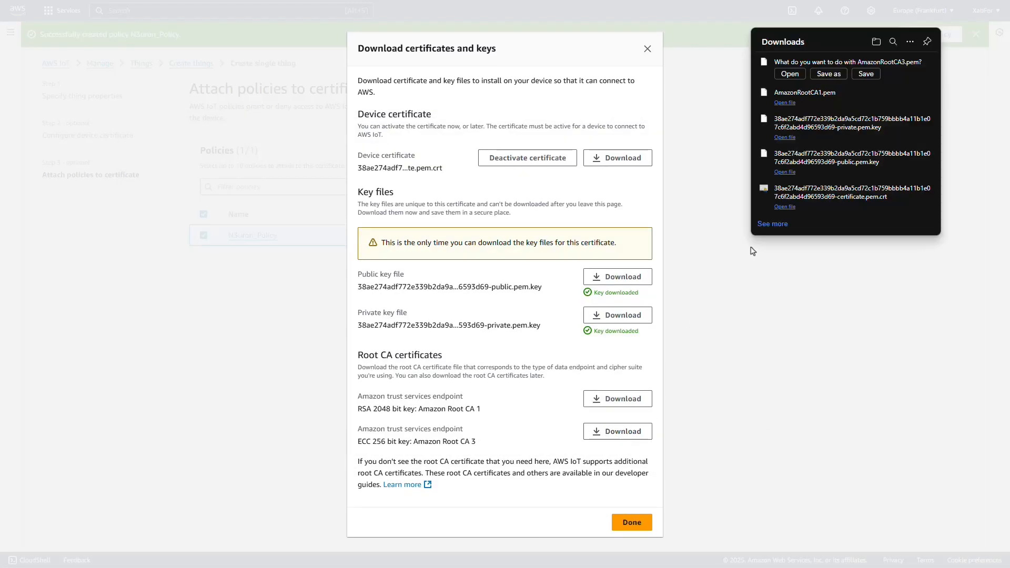
{"action": "left_click", "coordinate": [829, 73]}
{"action": "left_click", "coordinate": [768, 420]}
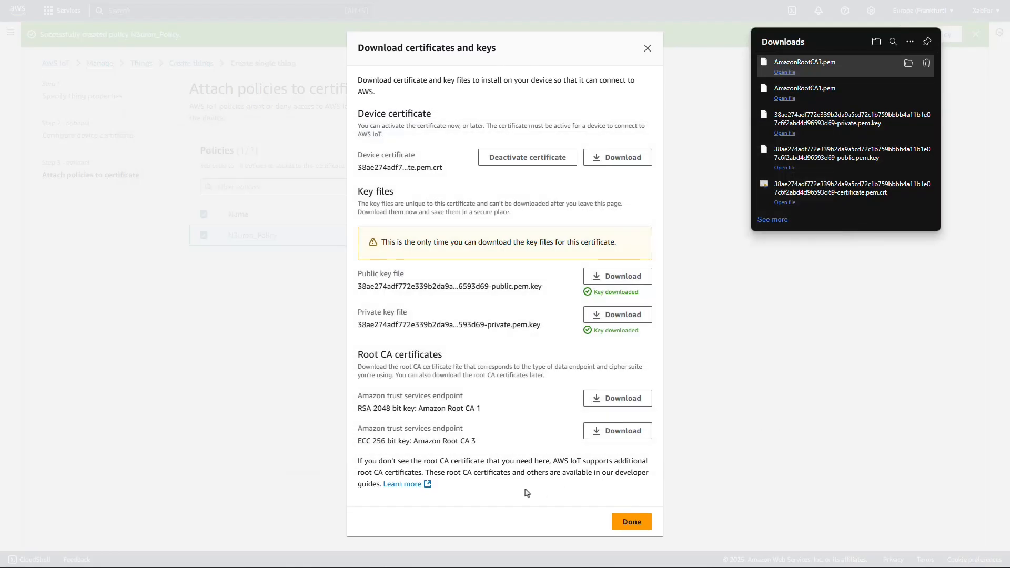
{"action": "left_click", "coordinate": [631, 522]}
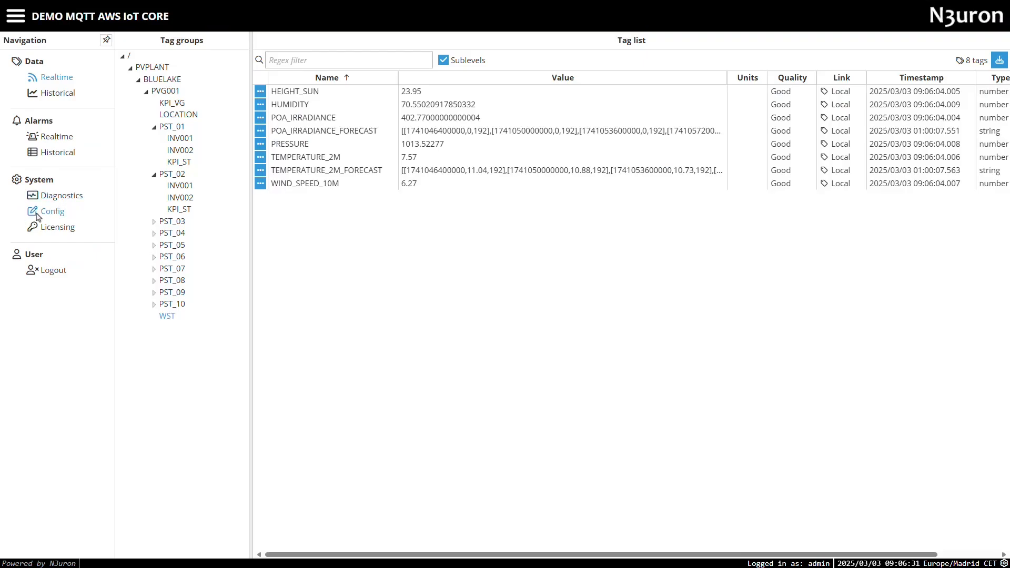
In N3uron's system configuration, add a new module named MqttClient.
{"action": "left_click", "coordinate": [51, 211]}
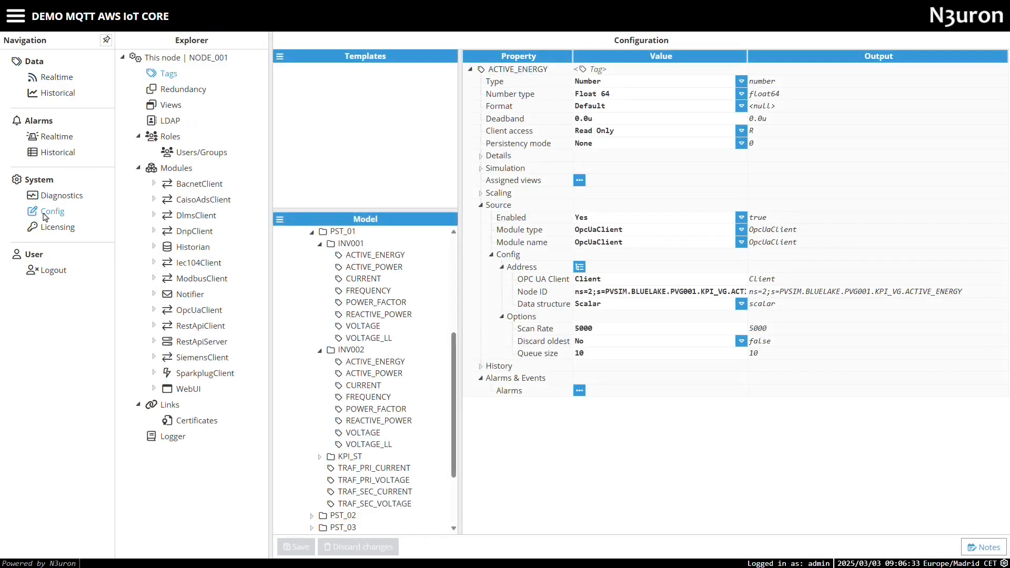
{"action": "left_click", "coordinate": [174, 169]}
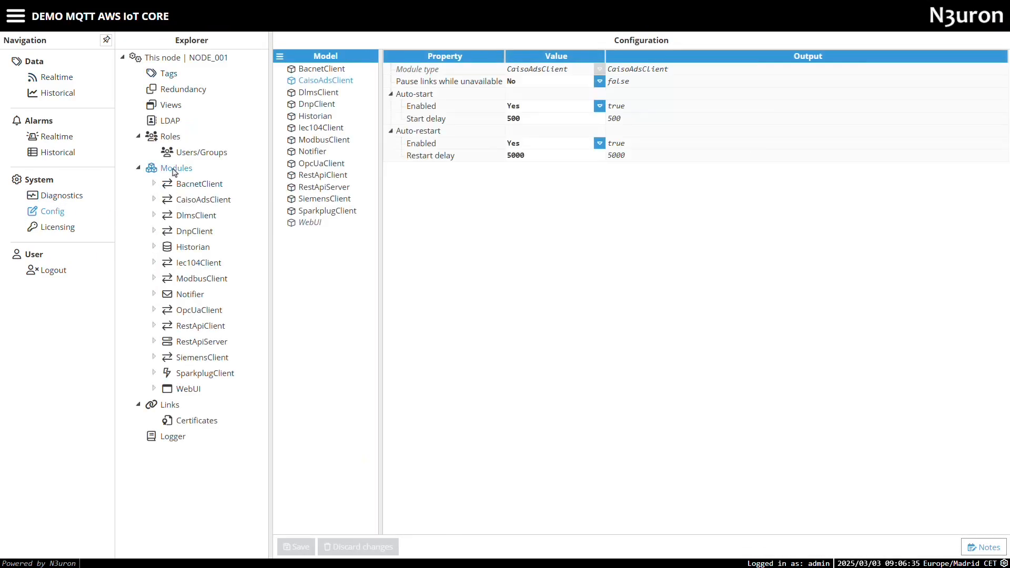
{"action": "left_click", "coordinate": [279, 56]}
{"action": "left_click", "coordinate": [286, 76]}
{"action": "type", "text": "MqttClient"}
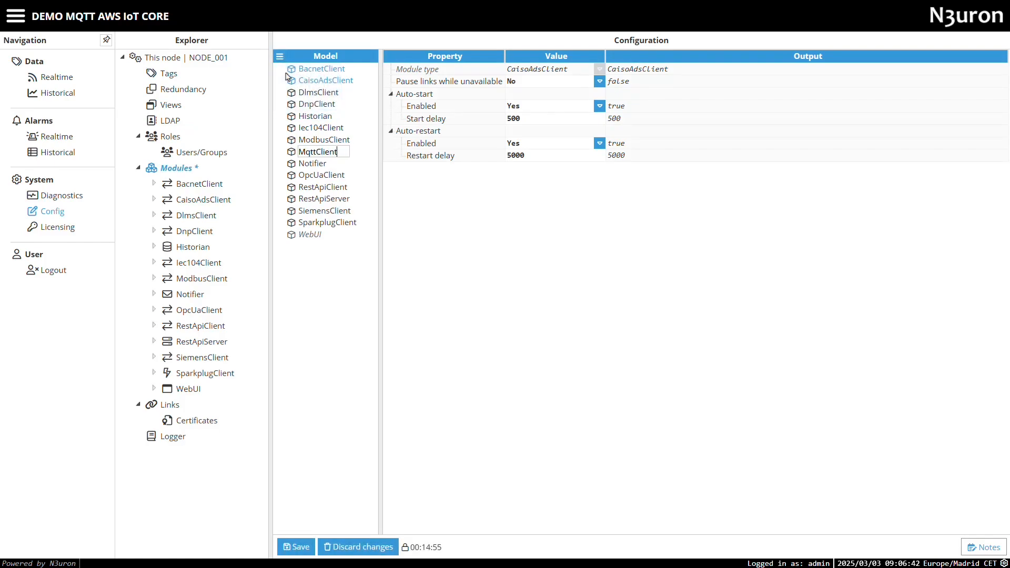
{"action": "key", "text": "Return"}
Set the new module's type to MqttClient and save the modules configuration.
{"action": "left_click", "coordinate": [577, 70]}
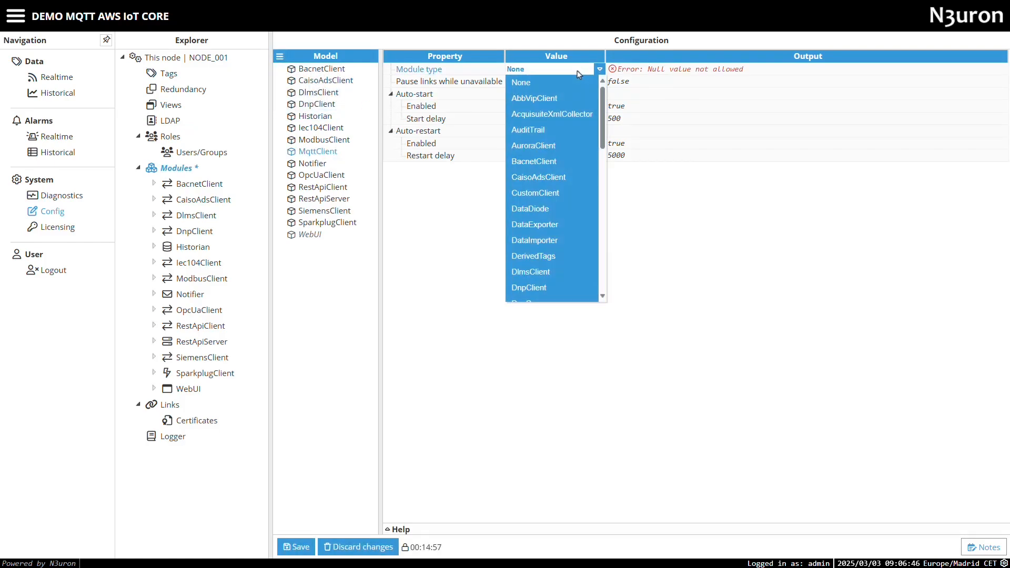
{"action": "scroll", "coordinate": [567, 159], "scroll_direction": "down", "scroll_amount": 4}
{"action": "scroll", "coordinate": [567, 160], "scroll_direction": "down", "scroll_amount": 2}
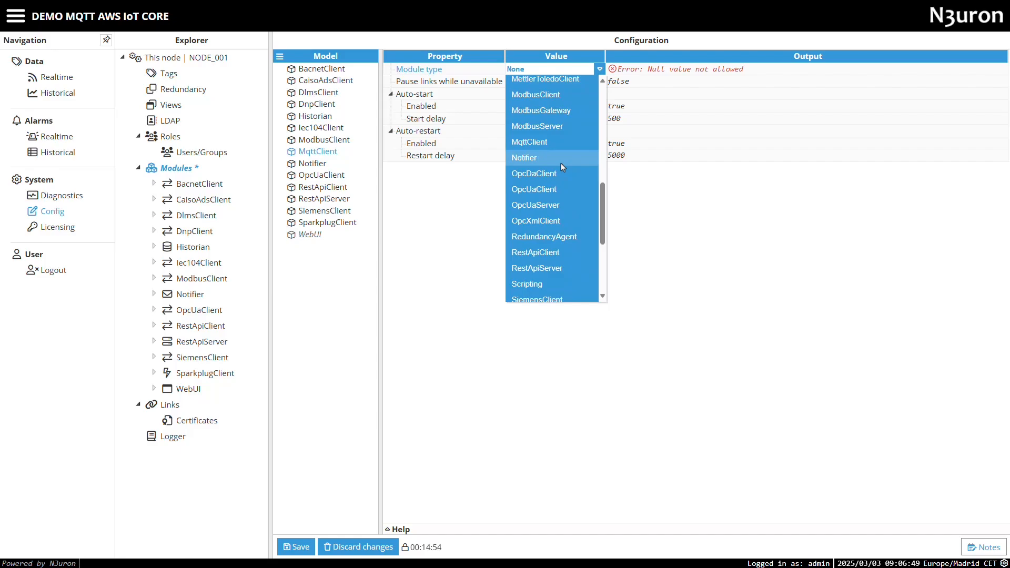
{"action": "left_click", "coordinate": [537, 141]}
{"action": "left_click", "coordinate": [296, 547]}
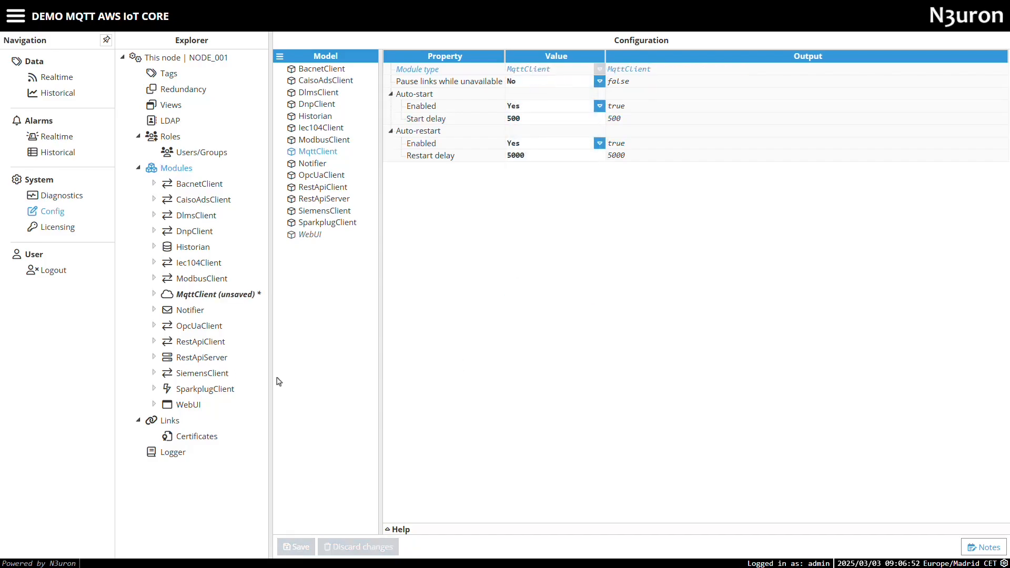
Add a connection named AWS_IoT_Core to the MqttClient module's model.
{"action": "left_click", "coordinate": [221, 296]}
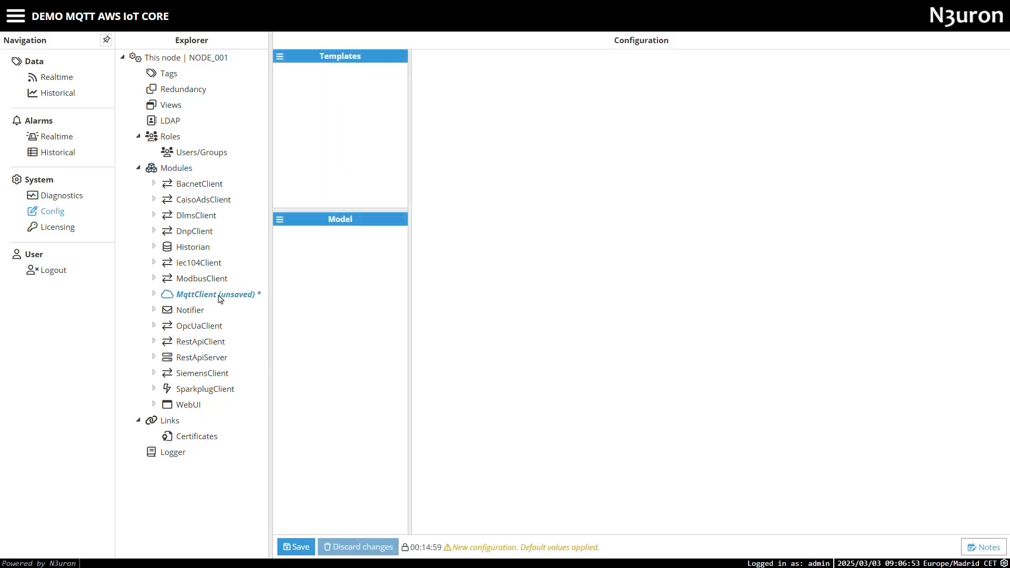
{"action": "left_click", "coordinate": [279, 220]}
{"action": "left_click", "coordinate": [289, 237]}
{"action": "type", "text": "AWS"}
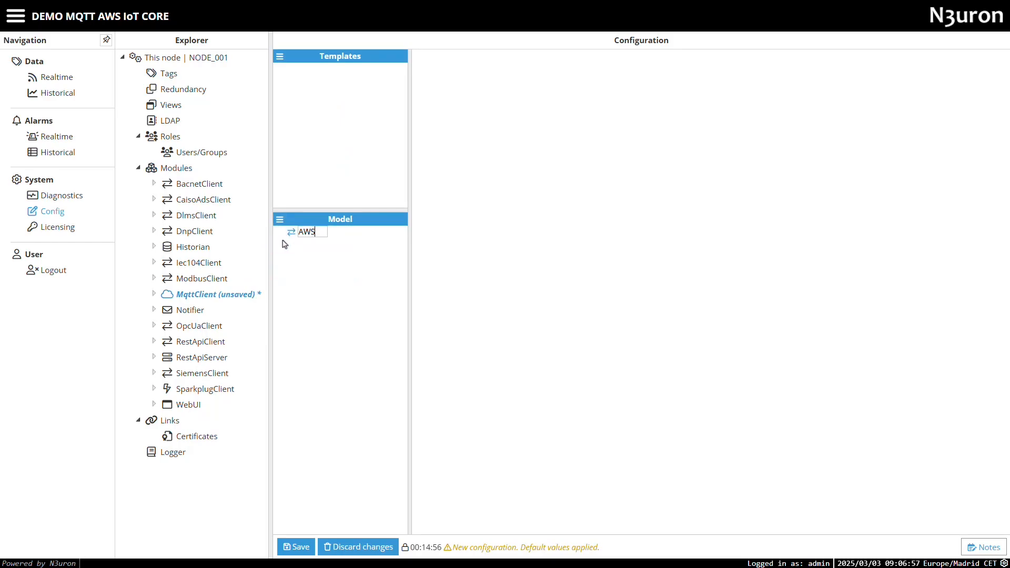
{"action": "type", "text": "_IoT_Core"}
{"action": "key", "text": "Return"}
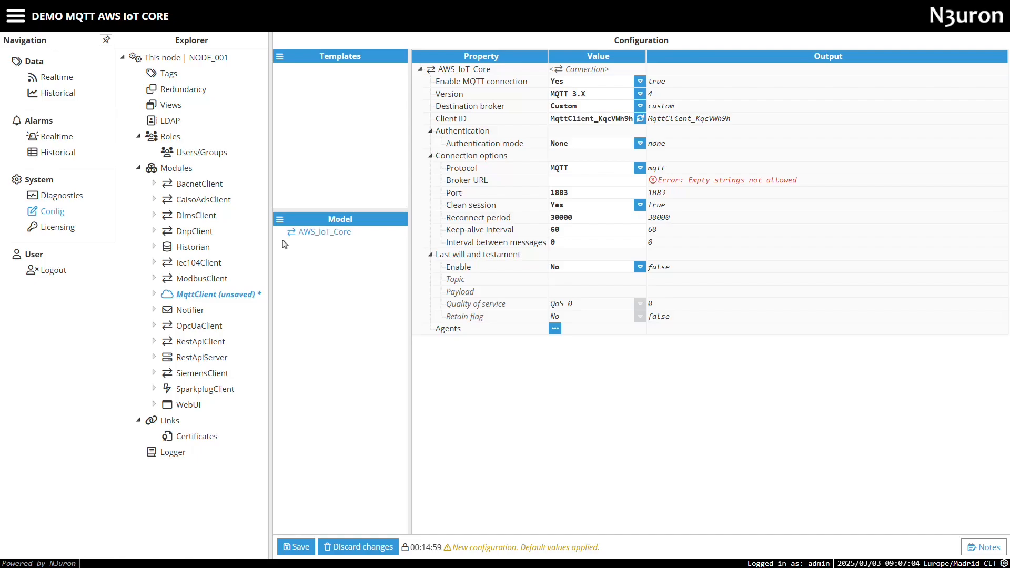
Configure the AWS_IoT_Core connection with version MQTT 5, destination broker AWS IoT Core and client ID N3uron_Gateway.
{"action": "left_click", "coordinate": [576, 94]}
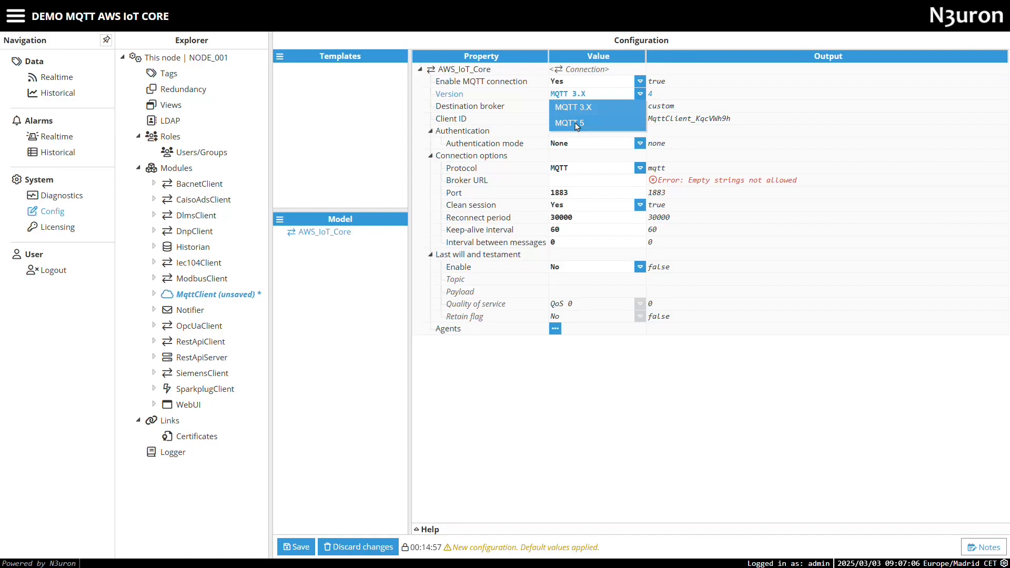
{"action": "left_click", "coordinate": [577, 125]}
{"action": "left_click", "coordinate": [573, 108]}
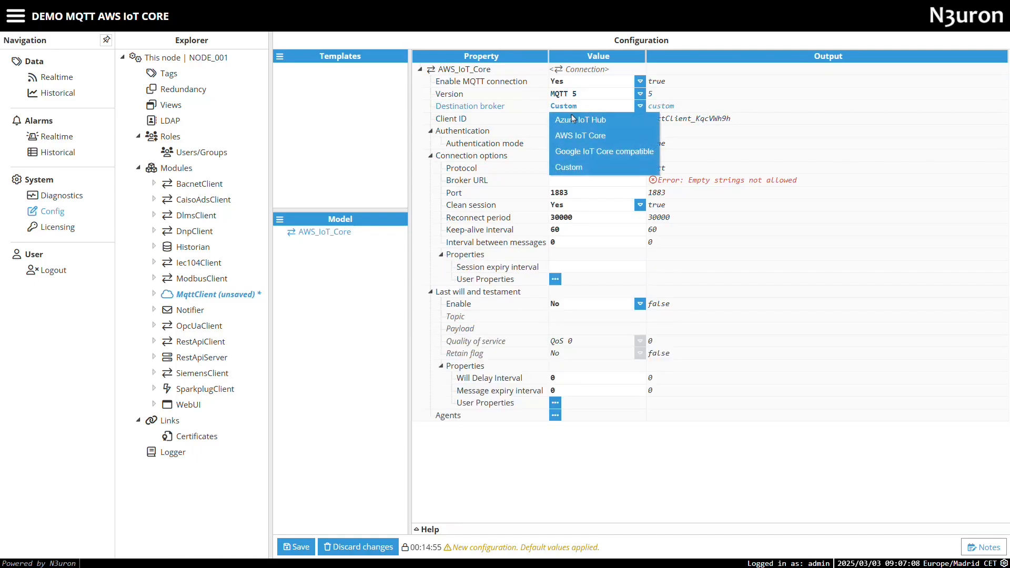
{"action": "left_click", "coordinate": [582, 141]}
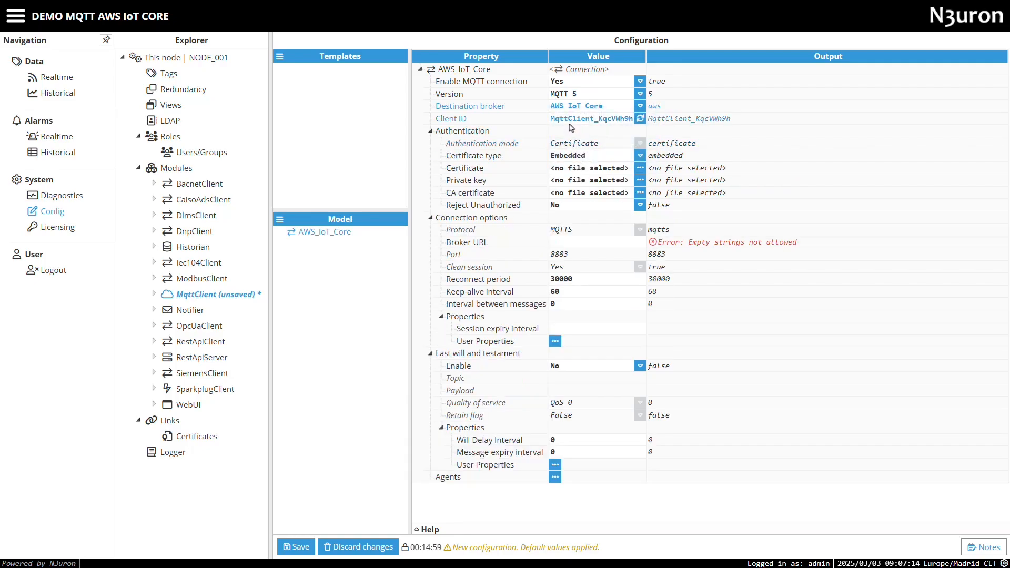
{"action": "left_click", "coordinate": [573, 119]}
{"action": "type", "text": "N3uron_Gateway"}
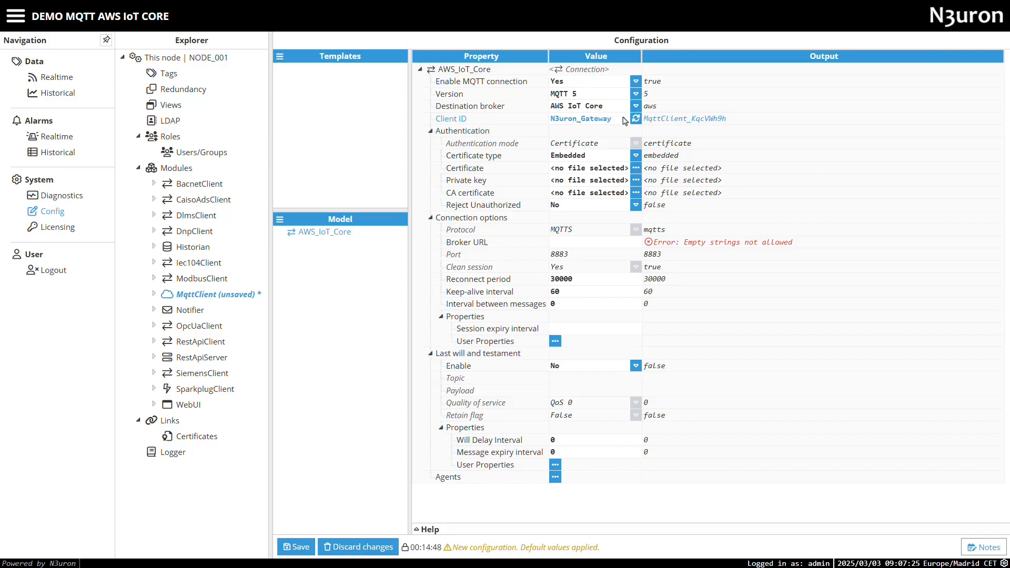
{"action": "left_click", "coordinate": [579, 120]}
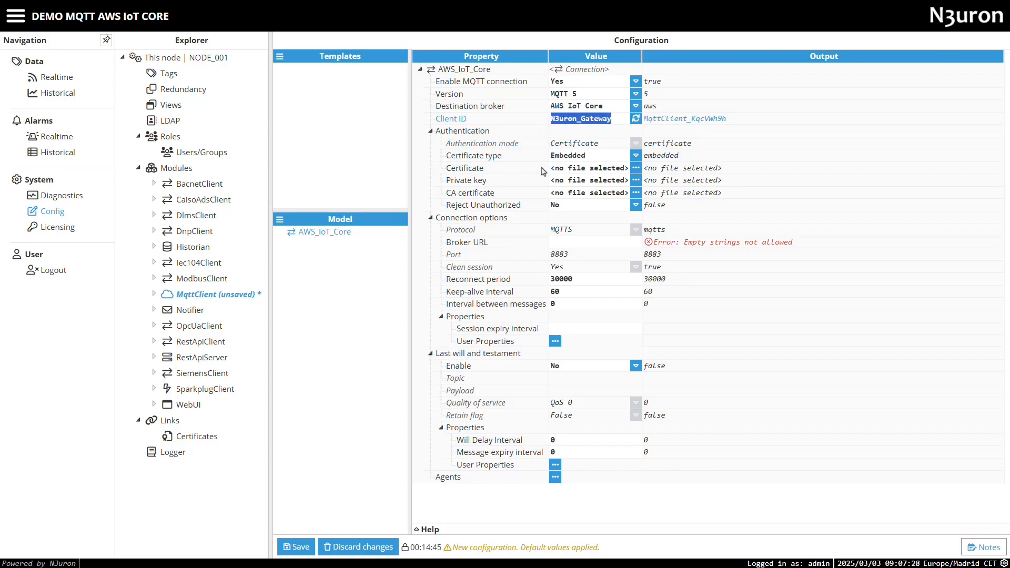
Embed the downloaded device certificate (.pem.crt) from AWS_Cert as the connection's certificate.
{"action": "left_click", "coordinate": [636, 171]}
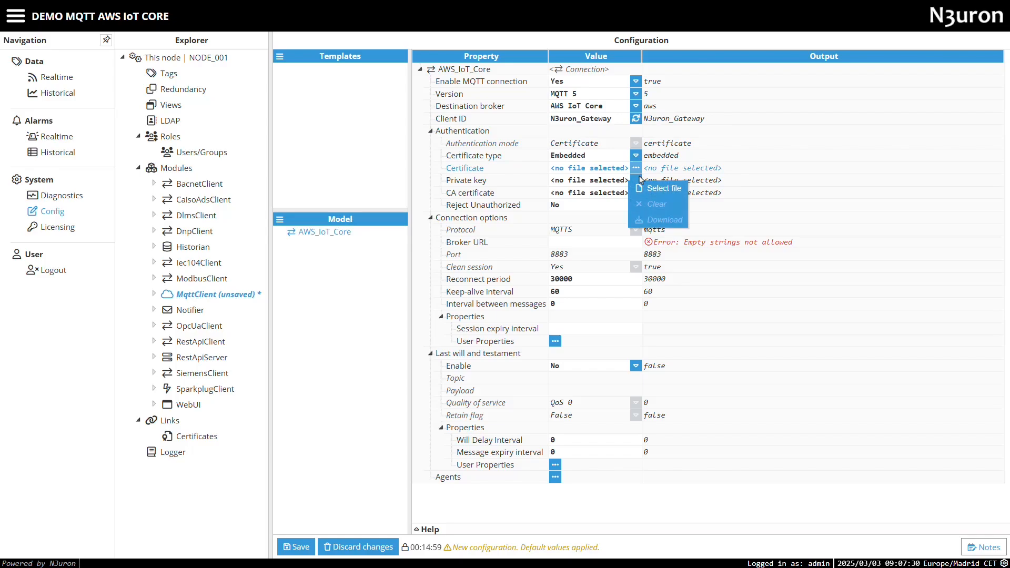
{"action": "left_click", "coordinate": [644, 193]}
{"action": "double_click", "coordinate": [126, 85]}
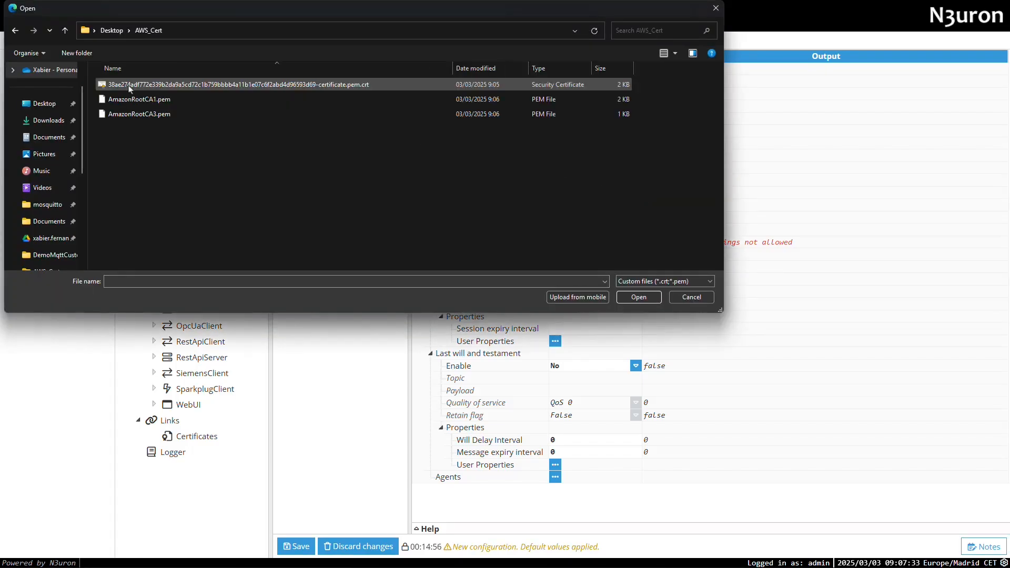
{"action": "left_click", "coordinate": [352, 86]}
{"action": "left_click", "coordinate": [648, 298]}
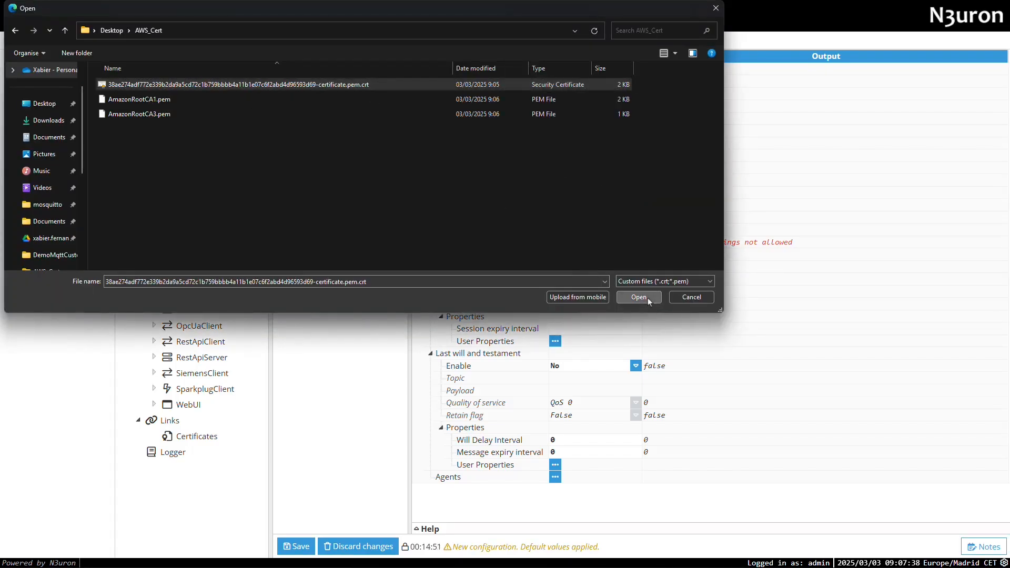
Embed the downloaded private key file (private.pem.key) from AWS_Cert as the connection's private key.
{"action": "left_click", "coordinate": [635, 180]}
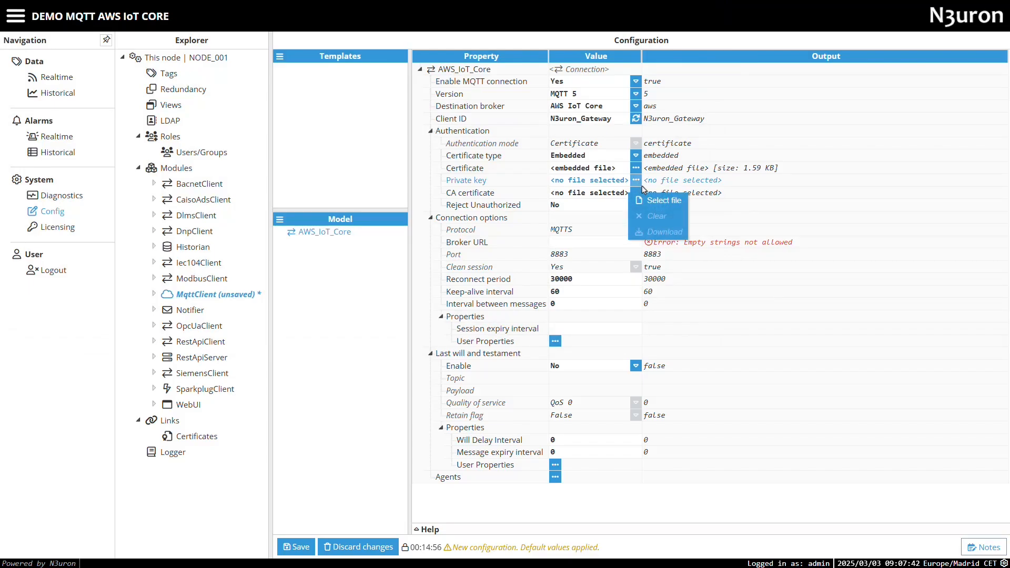
{"action": "left_click", "coordinate": [652, 205]}
{"action": "left_click", "coordinate": [357, 103]}
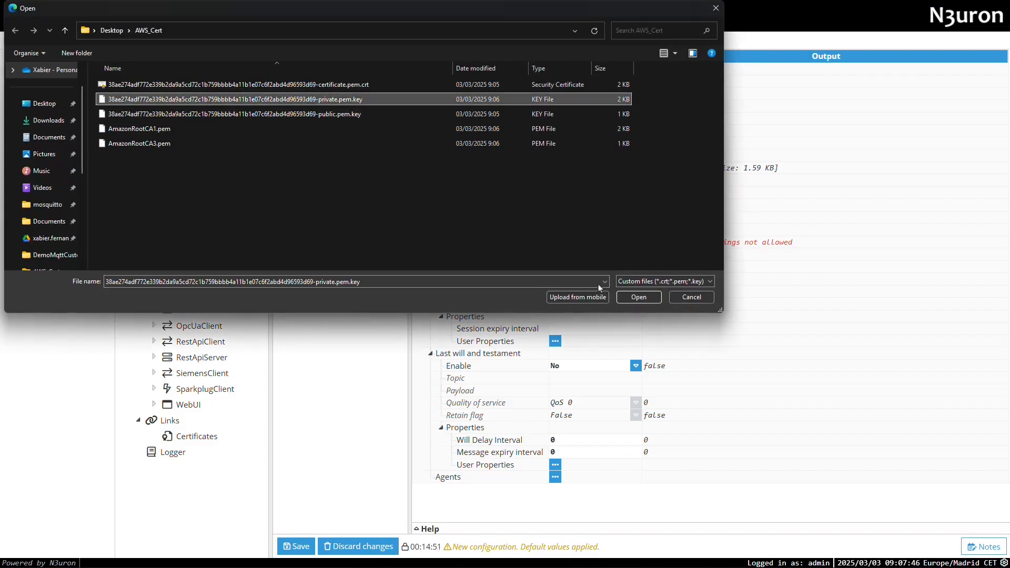
{"action": "left_click", "coordinate": [642, 298]}
Embed AmazonRootCA1.pem from AWS_Cert as the connection's CA certificate.
{"action": "left_click", "coordinate": [636, 192]}
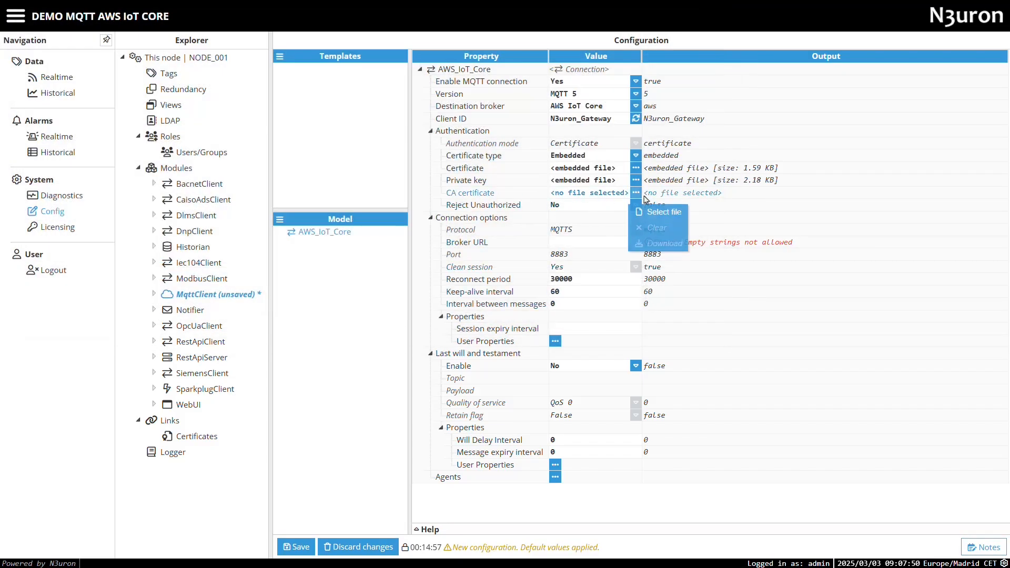
{"action": "left_click", "coordinate": [645, 215]}
{"action": "left_click", "coordinate": [158, 100]}
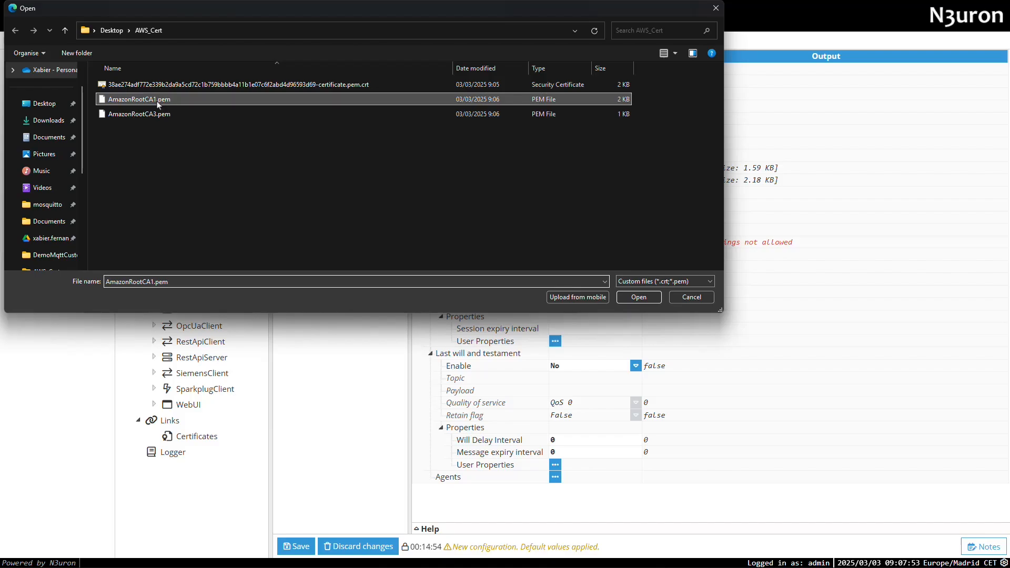
{"action": "left_click", "coordinate": [639, 297]}
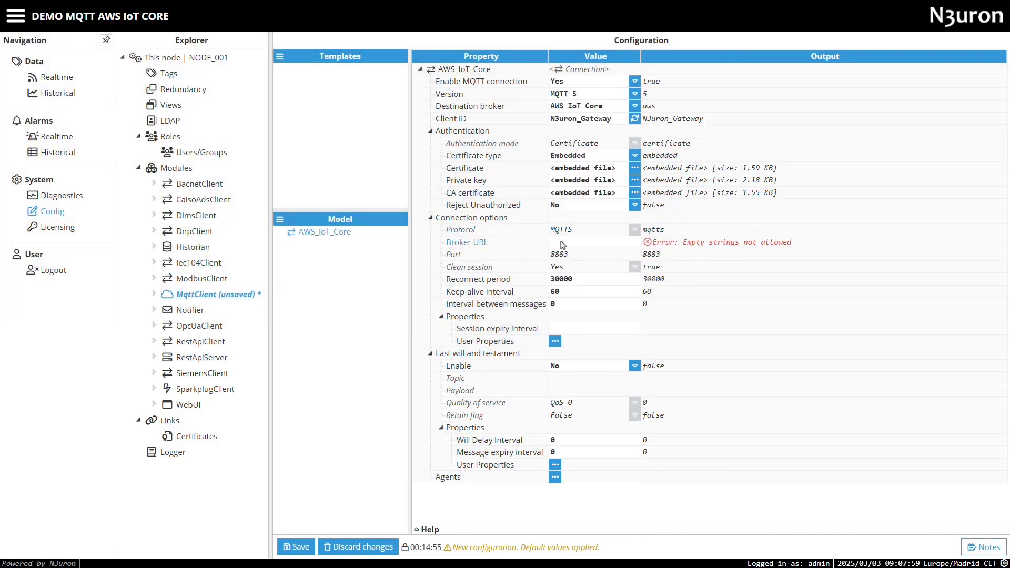
Switch to the AWS IoT console and copy the domain name of the iot:Data-ATS domain configuration, reached through the IoT settings.
{"action": "key", "text": "ctrl+Tab"}
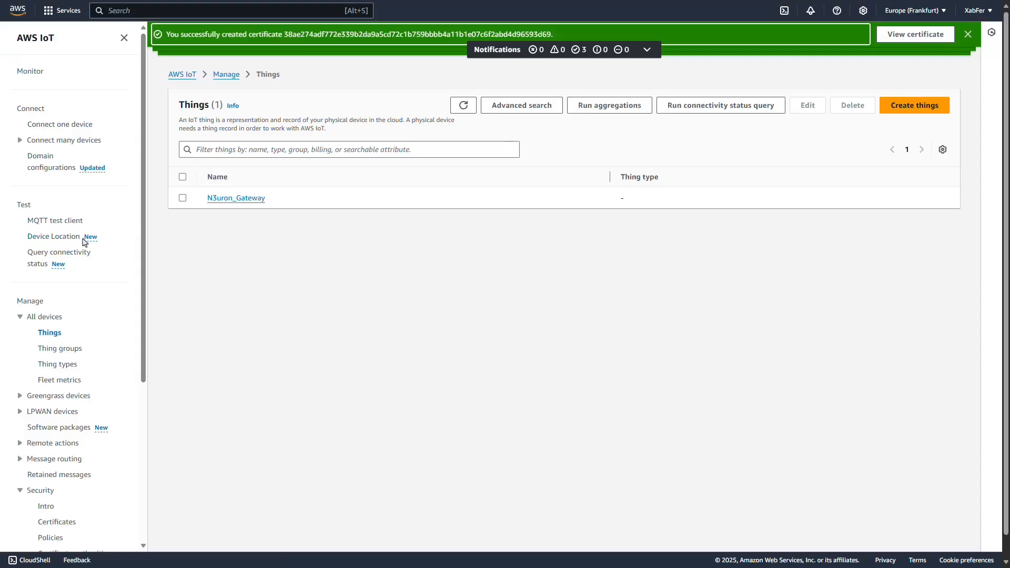
{"action": "scroll", "coordinate": [83, 308], "scroll_direction": "down", "scroll_amount": 3}
{"action": "left_click", "coordinate": [29, 542]}
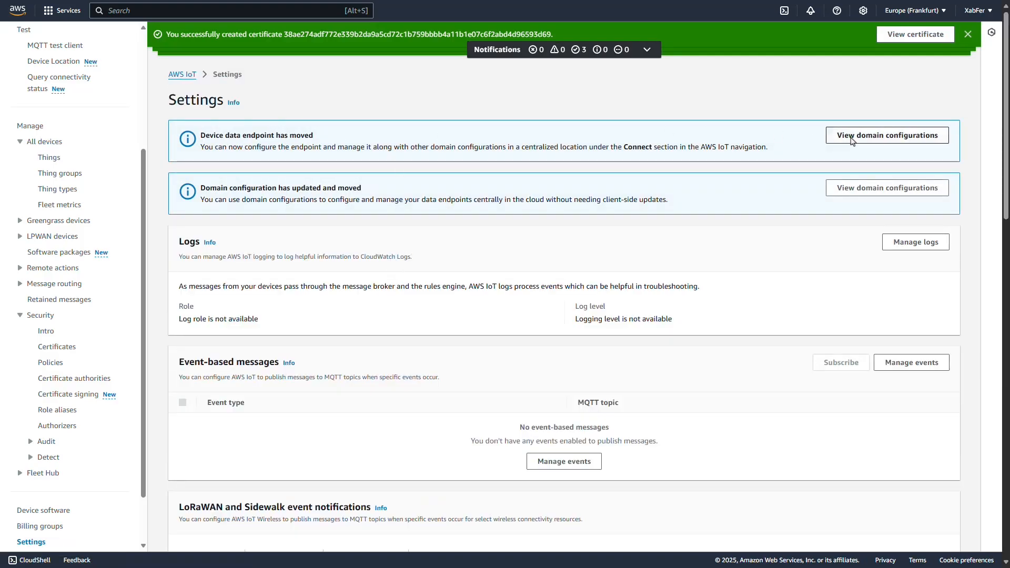
{"action": "left_click", "coordinate": [887, 136]}
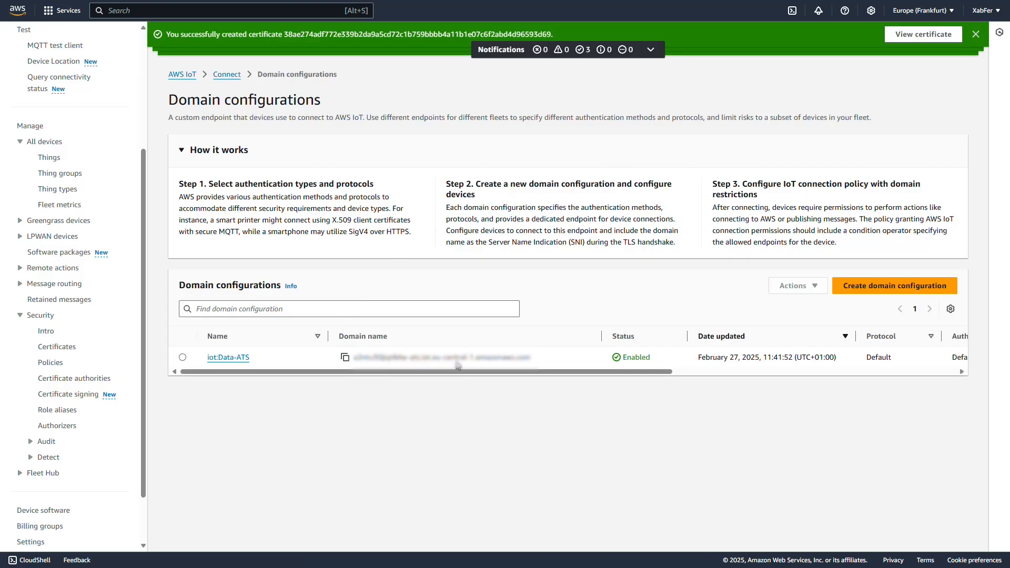
{"action": "left_click", "coordinate": [347, 359]}
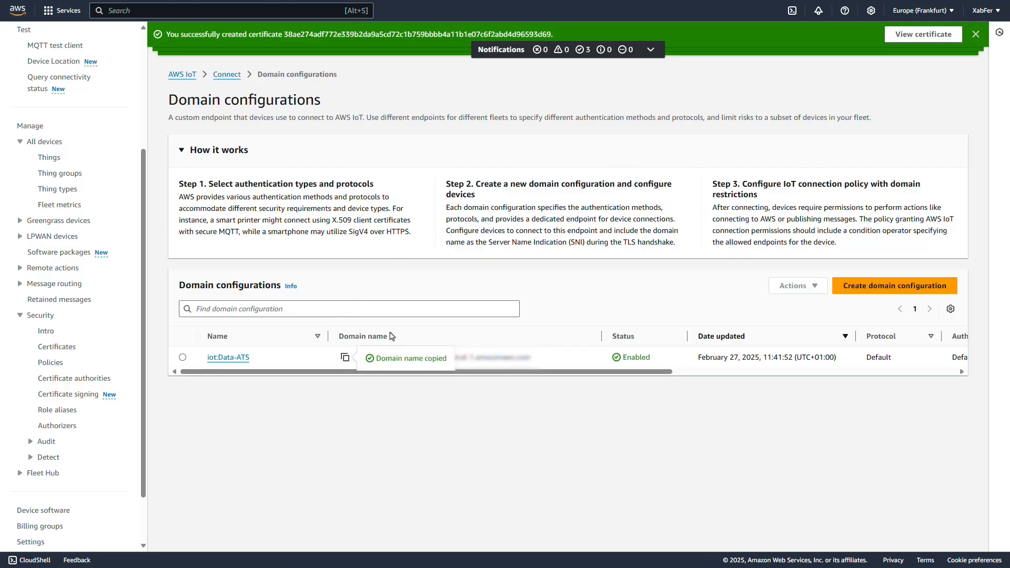
Return to N3uron, paste the copied domain name as the connection's broker URL, and collapse the connection options.
{"action": "key", "text": "alt+Tab"}
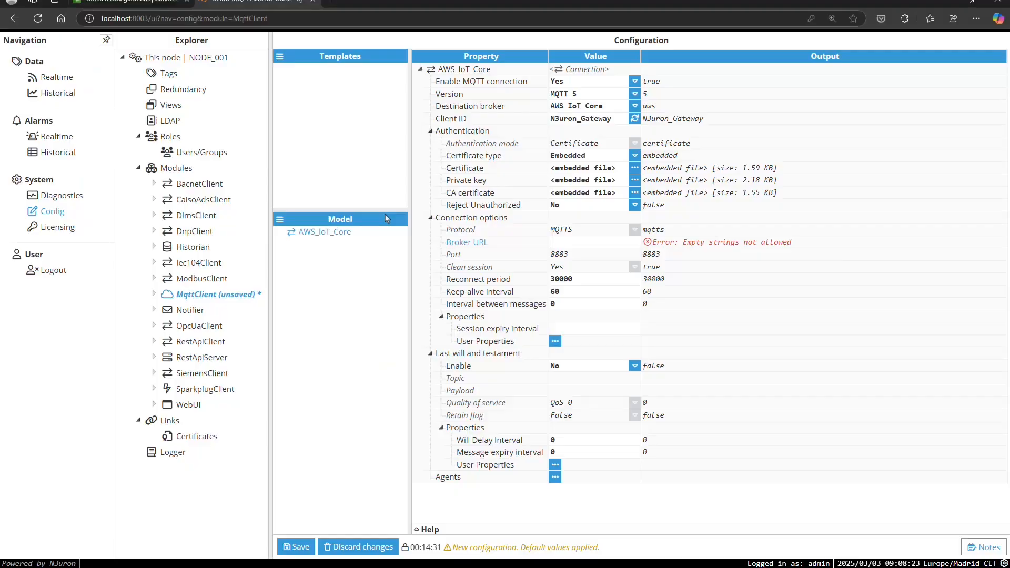
{"action": "left_click", "coordinate": [556, 242]}
{"action": "key", "text": "ctrl+v"}
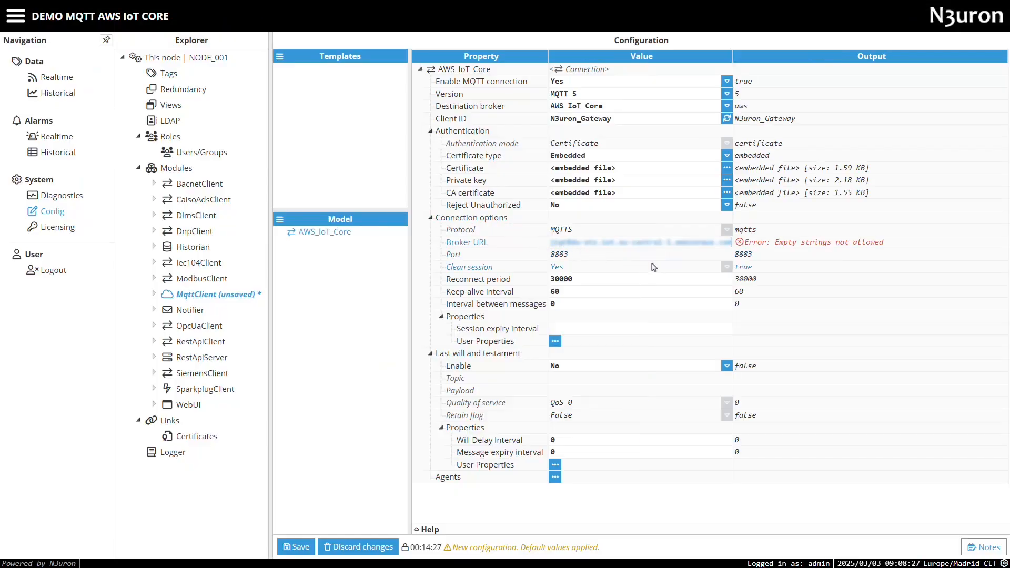
{"action": "left_click", "coordinate": [430, 217]}
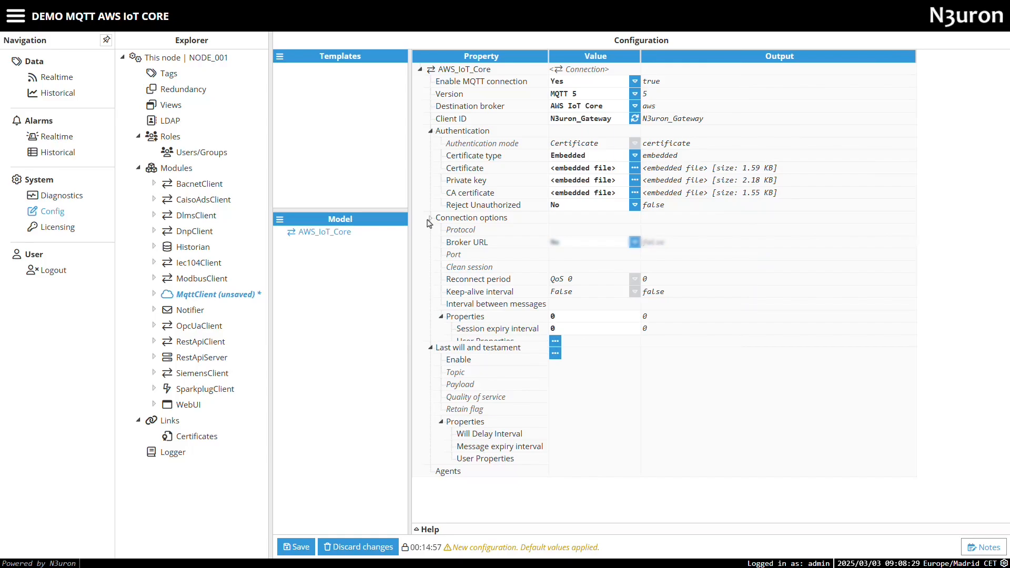
Collapse the connection's authentication and last-will settings, and add an MQTT 5 publisher agent named PUB_PVPLANT.
{"action": "left_click", "coordinate": [430, 131]}
{"action": "left_click", "coordinate": [430, 156]}
{"action": "left_click", "coordinate": [536, 168]}
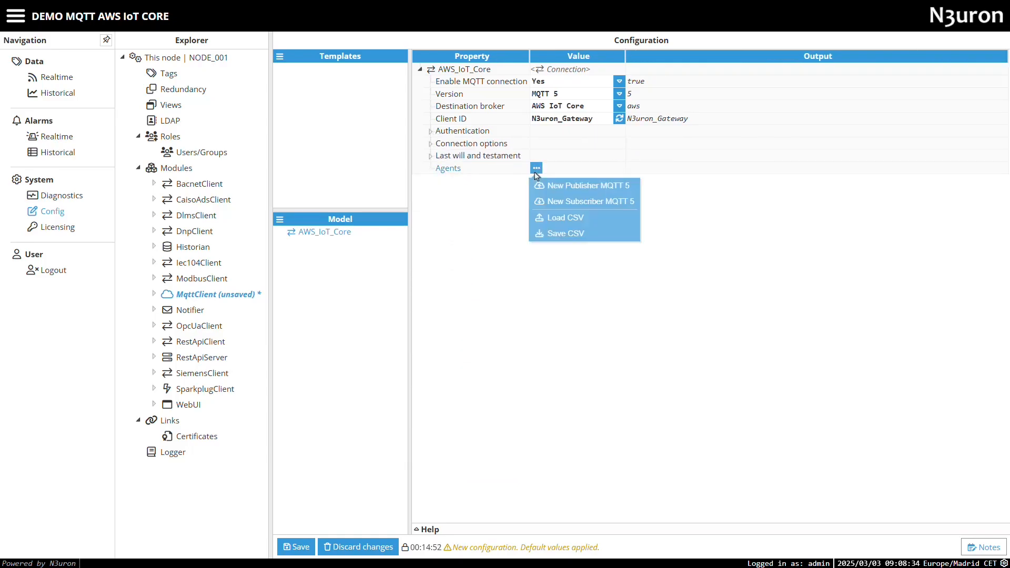
{"action": "left_click", "coordinate": [600, 186]}
{"action": "left_click", "coordinate": [477, 181]}
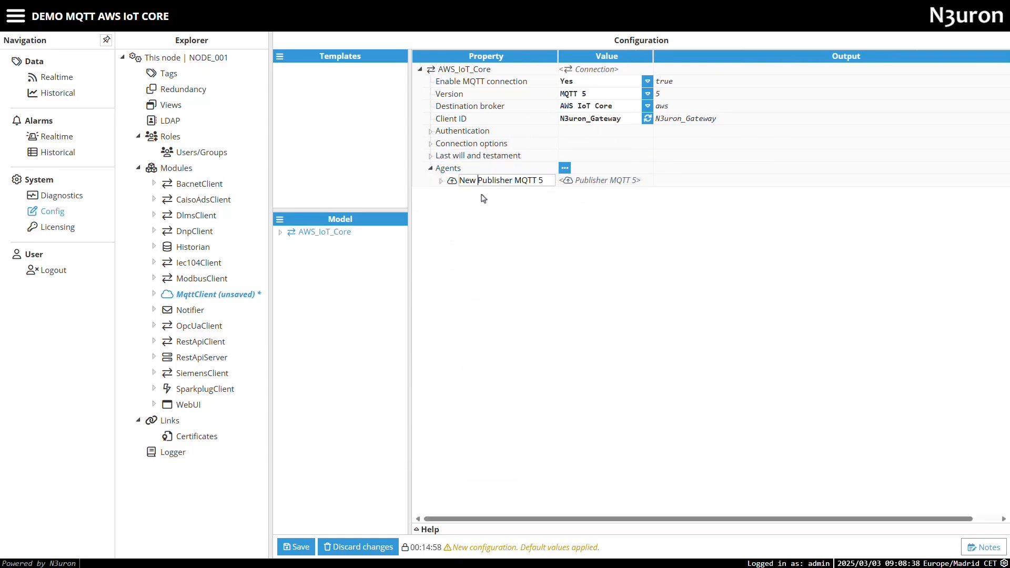
{"action": "key", "text": "BackSpace"}
{"action": "key", "text": "BackSpace"}
{"action": "key", "text": "BackSpace"}
{"action": "key", "text": "BackSpace"}
{"action": "key", "text": "BackSpace"}
{"action": "key", "text": "BackSpace"}
{"action": "key", "text": "BackSpace"}
{"action": "key", "text": "BackSpace"}
{"action": "key", "text": "BackSpace"}
{"action": "key", "text": "BackSpace"}
{"action": "key", "text": "BackSpace"}
{"action": "key", "text": "BackSpace"}
{"action": "key", "text": "BackSpace"}
{"action": "key", "text": "BackSpace"}
{"action": "key", "text": "BackSpace"}
{"action": "key", "text": "BackSpace"}
{"action": "key", "text": "BackSpace"}
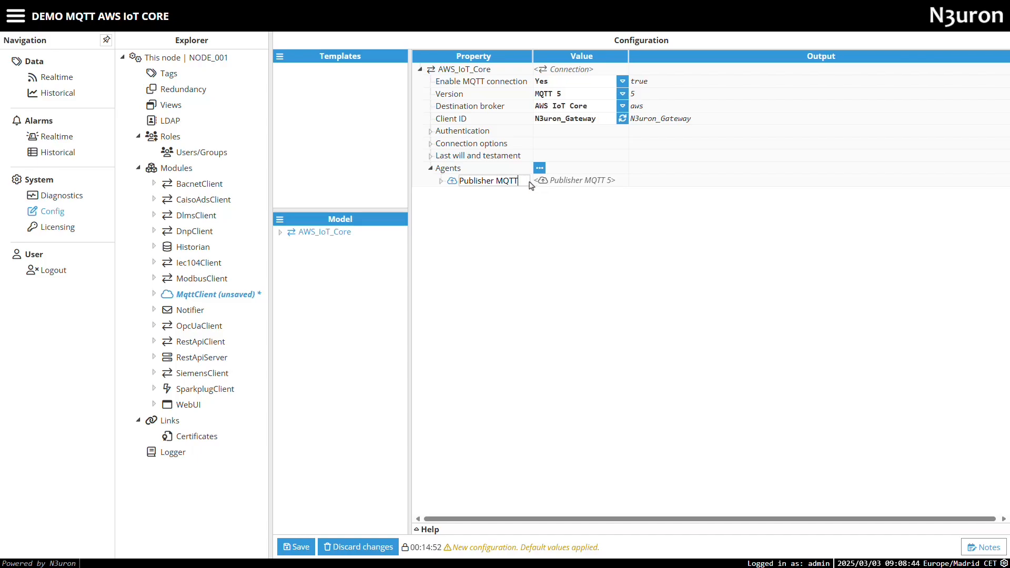
{"action": "type", "text": "_PVPLANT"}
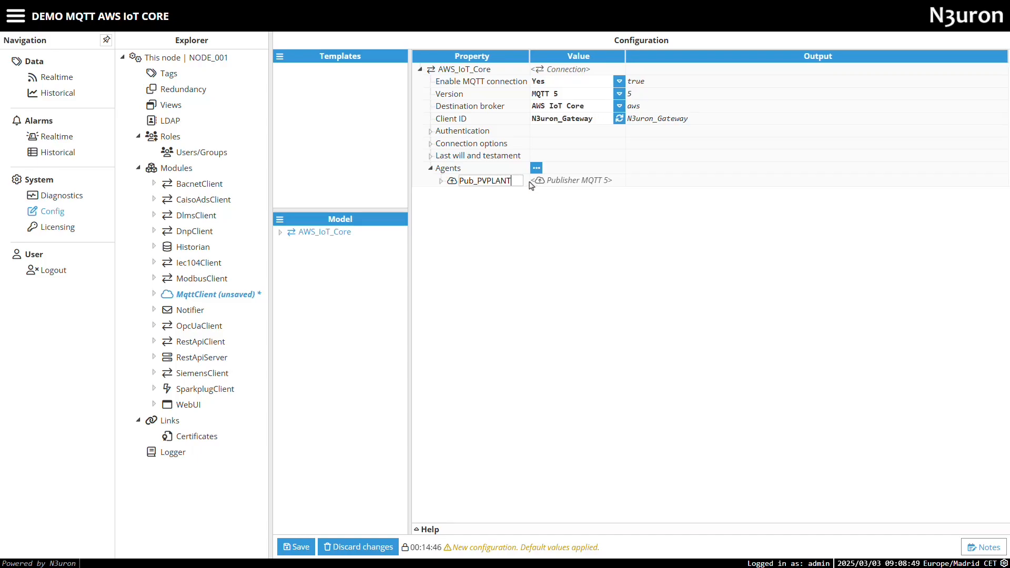
{"action": "key", "text": "BackSpace"}
{"action": "key", "text": "BackSpace"}
{"action": "type", "text": "UB"}
{"action": "key", "text": "Return"}
Set the PUB_PVPLANT publisher's maximum publishing interval to 5000 and its topic to PVPLANT.
{"action": "left_click", "coordinate": [441, 181]}
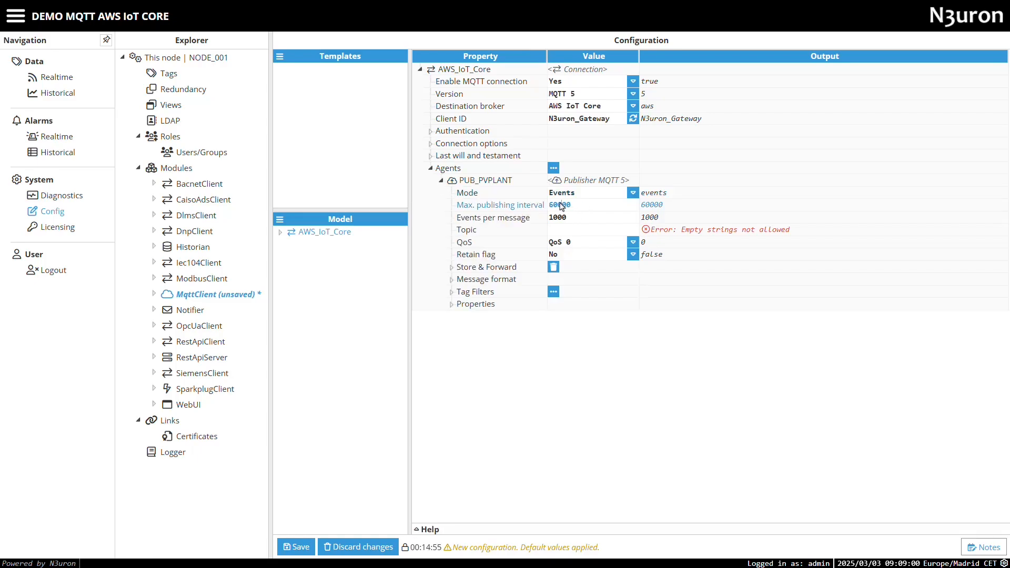
{"action": "left_click_drag", "start_coordinate": [559, 207], "coordinate": [540, 209]}
{"action": "type", "text": "5"}
{"action": "left_click", "coordinate": [550, 230]}
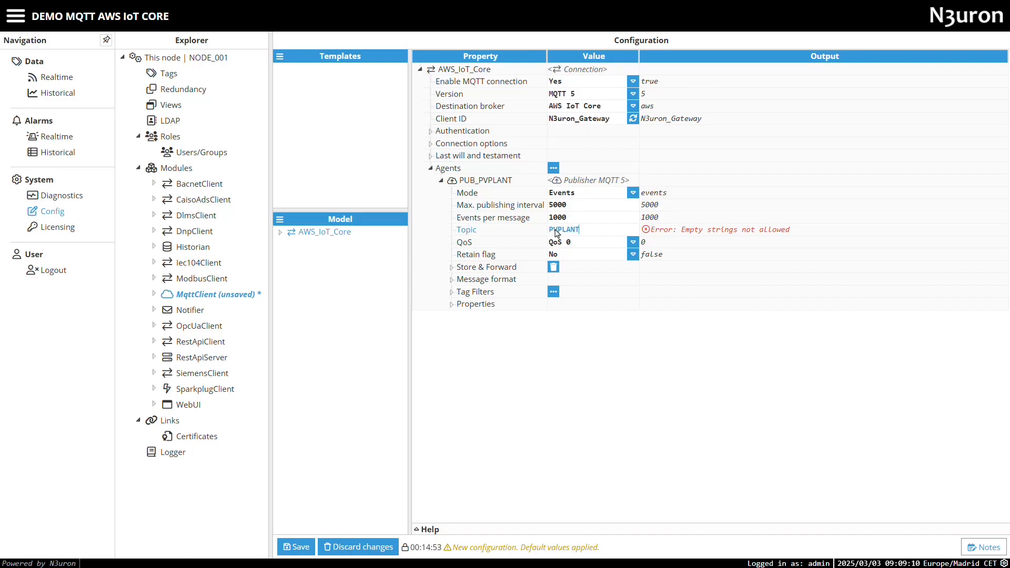
Add a tag filter named Filter to the PUB_PVPLANT publisher.
{"action": "left_click", "coordinate": [554, 291]}
{"action": "left_click", "coordinate": [559, 310]}
{"action": "type", "text": "Filter"}
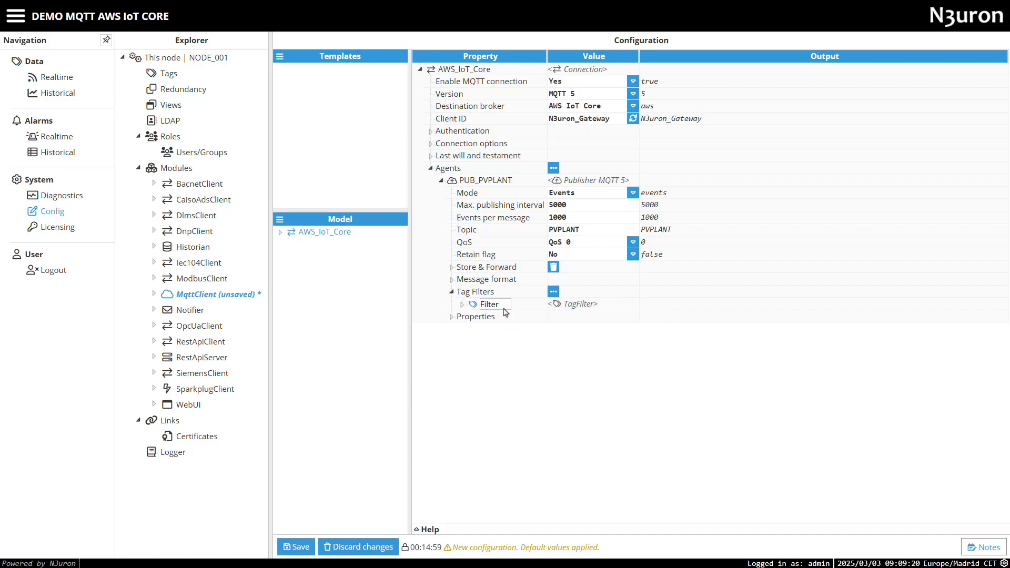
{"action": "key", "text": "Return"}
Set the tag filter's path to /PVPLANT/, then save the configuration and restart the MqttClient module.
{"action": "left_click", "coordinate": [462, 304]}
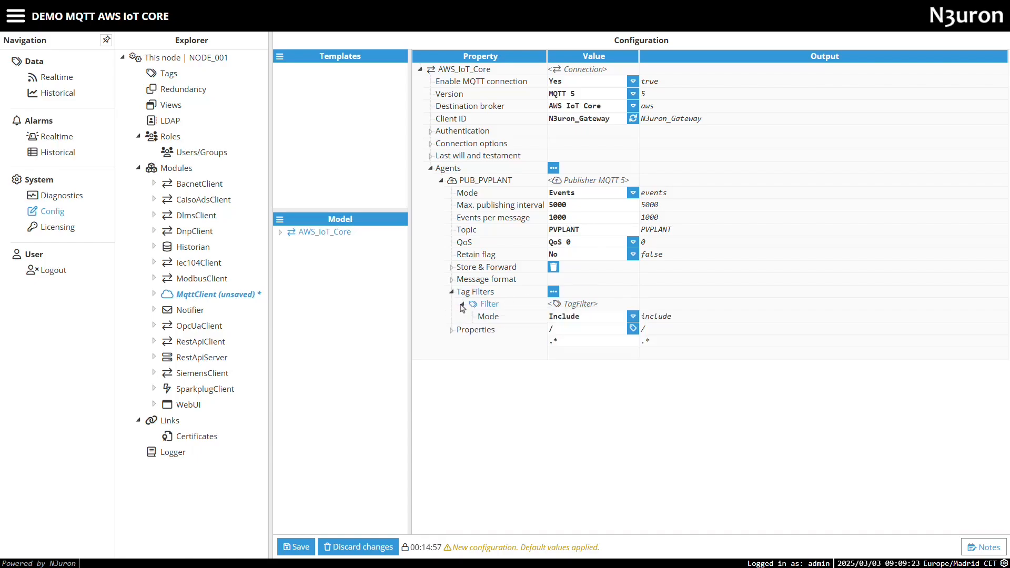
{"action": "left_click", "coordinate": [633, 335]}
{"action": "left_click", "coordinate": [605, 515]}
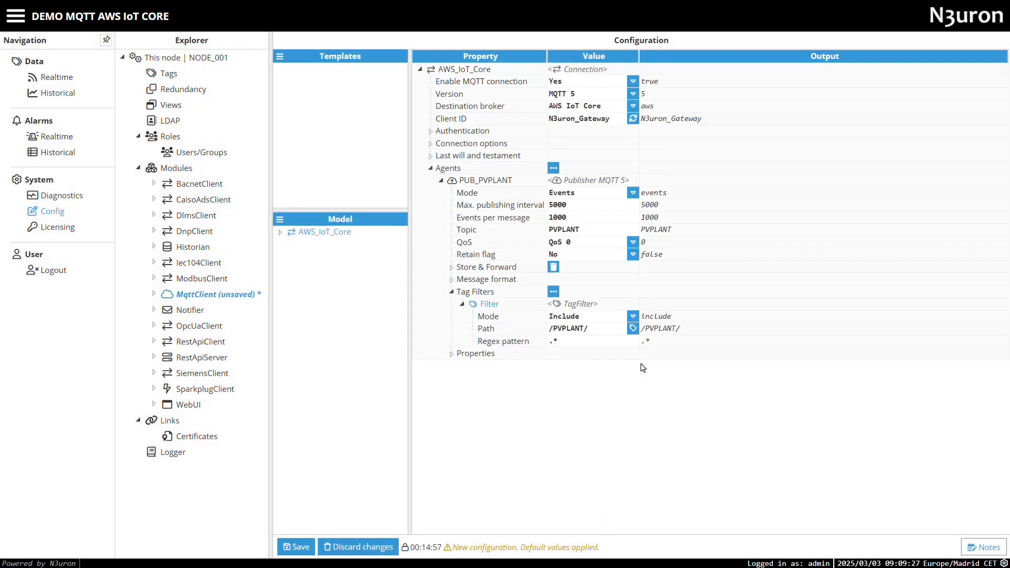
{"action": "left_click", "coordinate": [302, 549]}
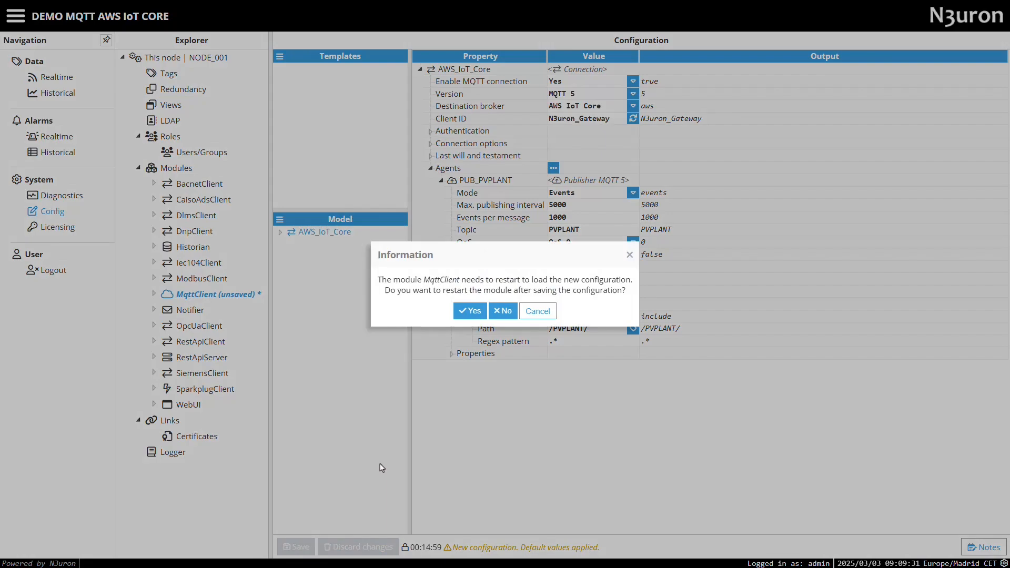
{"action": "left_click", "coordinate": [465, 314]}
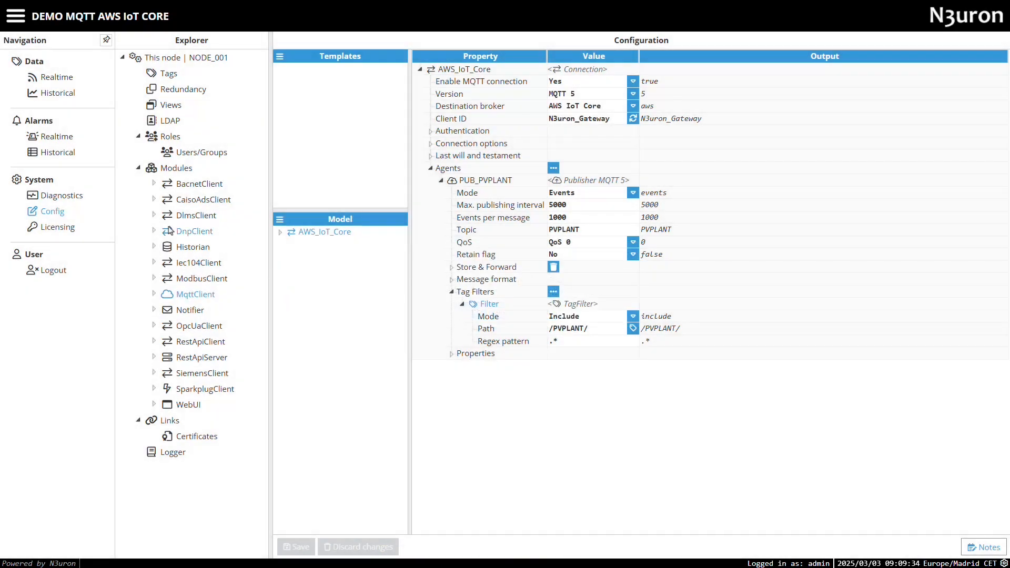
Open the realtime logs in the system diagnostics and choose only MqttClient as the logged module.
{"action": "left_click", "coordinate": [55, 196]}
{"action": "left_click", "coordinate": [184, 105]}
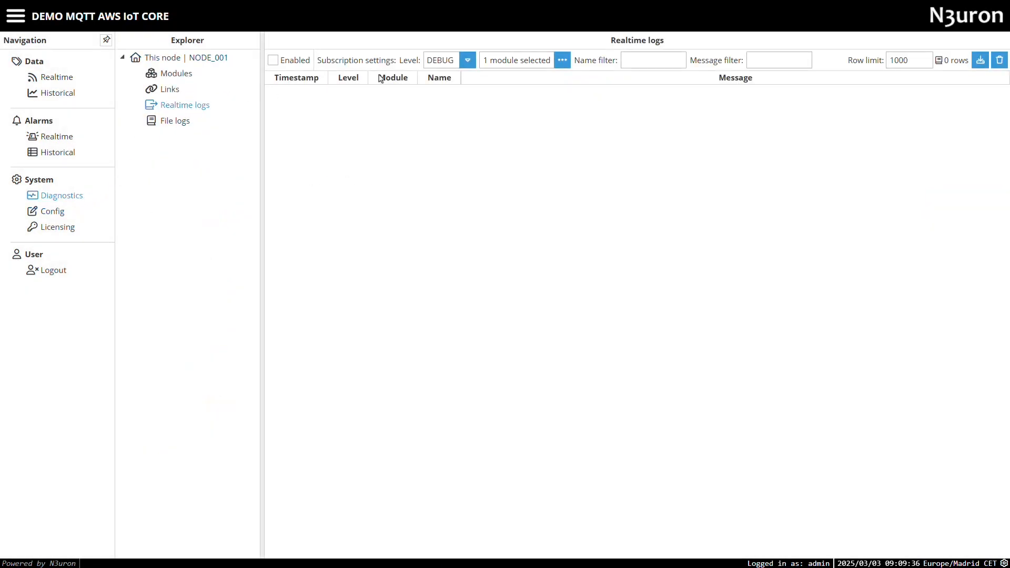
{"action": "left_click", "coordinate": [562, 60]}
{"action": "left_click", "coordinate": [440, 196]}
{"action": "left_click", "coordinate": [440, 290]}
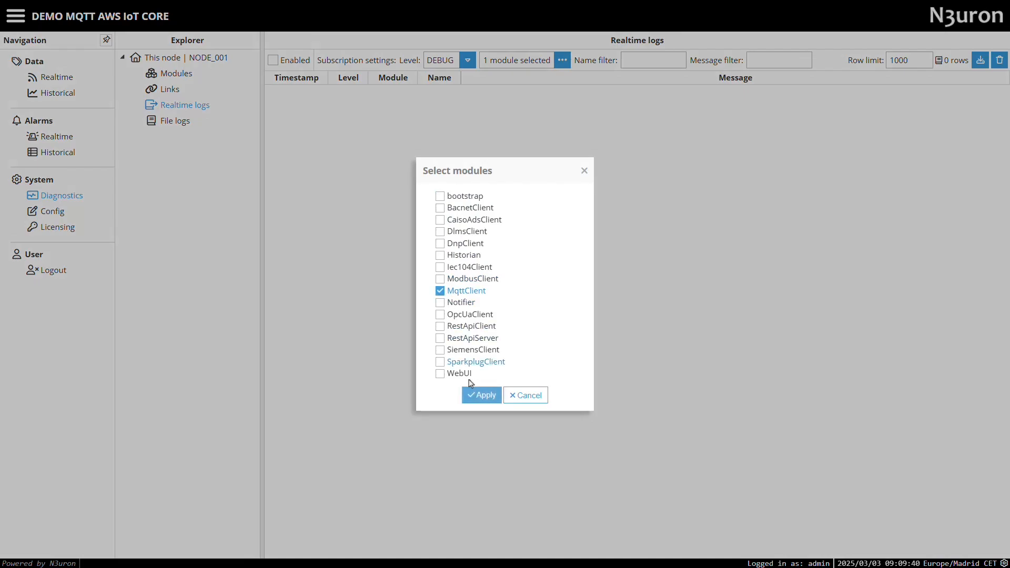
{"action": "left_click", "coordinate": [481, 395]}
Enable the realtime log subscription and set its level to TRACE.
{"action": "left_click", "coordinate": [273, 61]}
{"action": "left_click", "coordinate": [468, 60]}
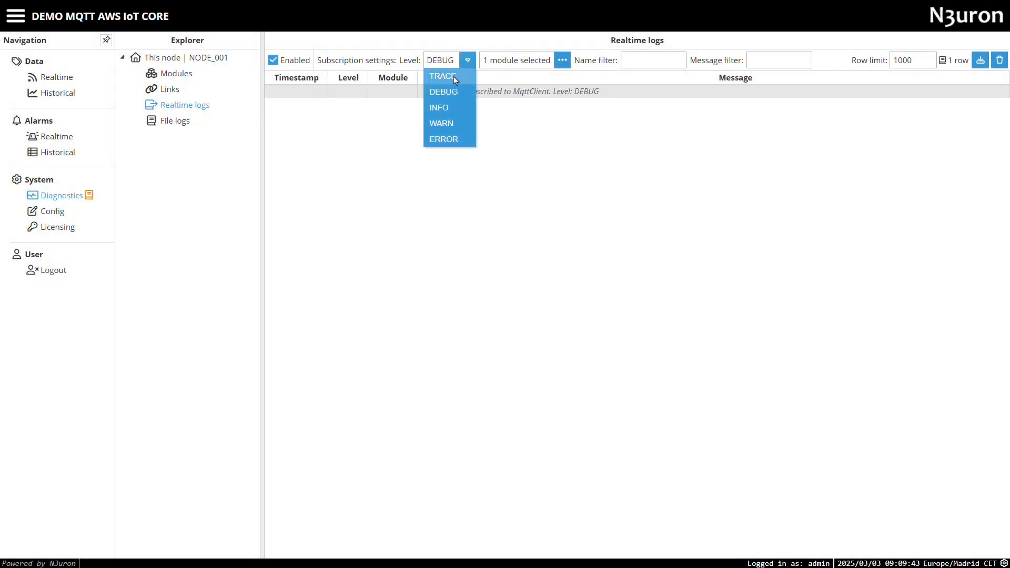
{"action": "left_click", "coordinate": [454, 77]}
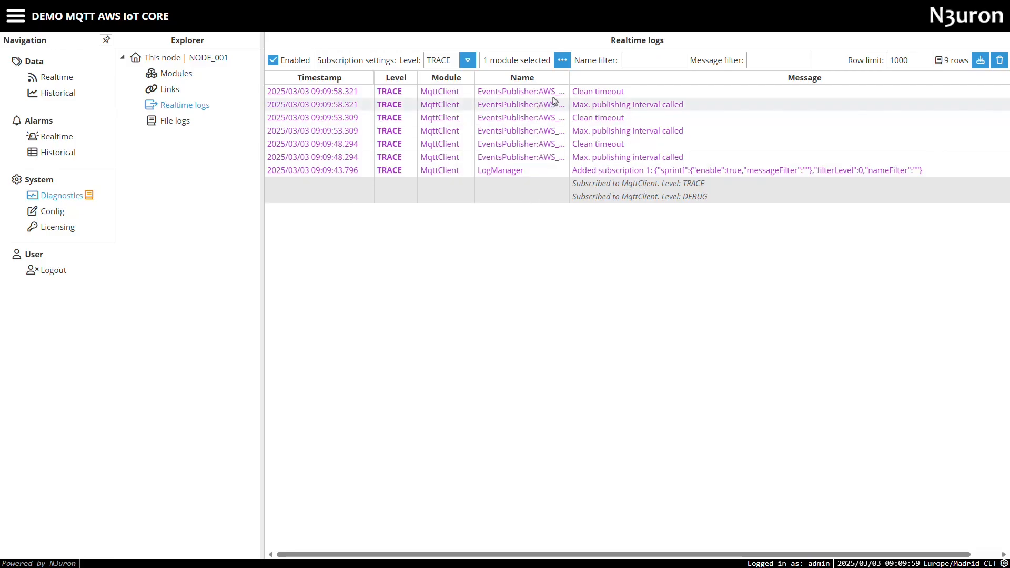
Widen the log's Name column, disable the subscription, and examine the captured PUB_PVPLANT entries.
{"action": "left_click_drag", "start_coordinate": [569, 79], "coordinate": [667, 80]}
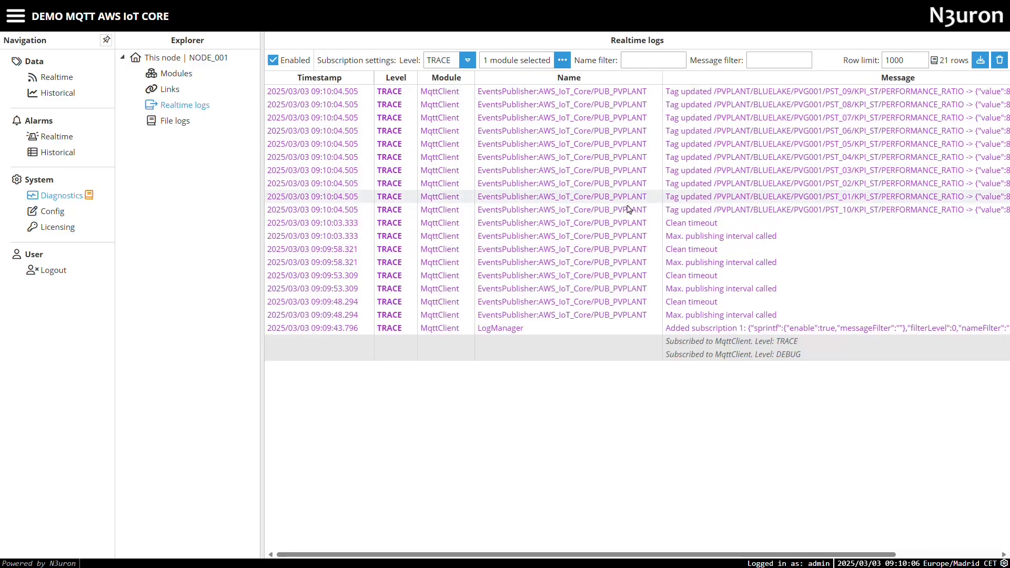
{"action": "left_click", "coordinate": [274, 61]}
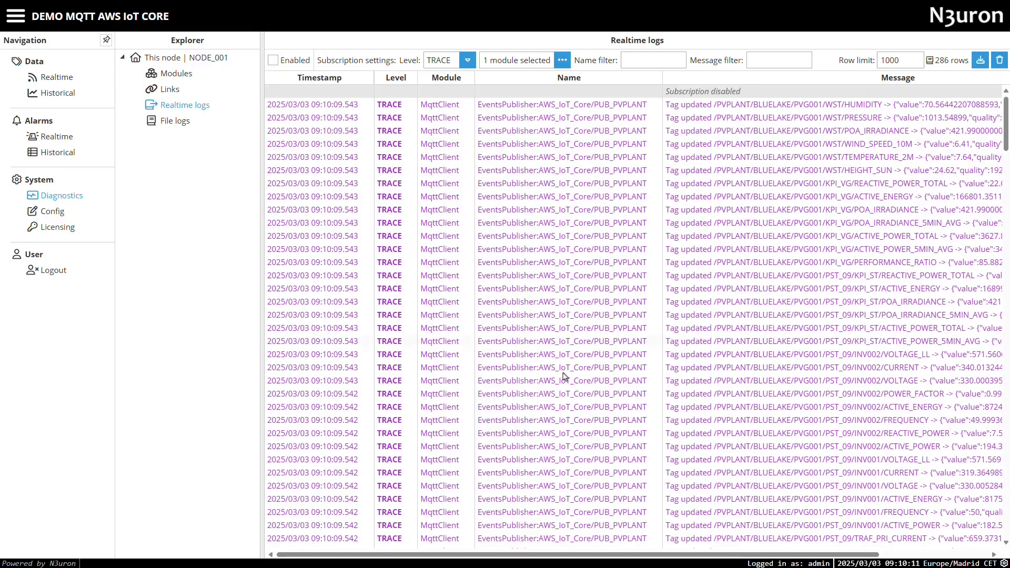
{"action": "scroll", "coordinate": [564, 375], "scroll_direction": "down", "scroll_amount": 20}
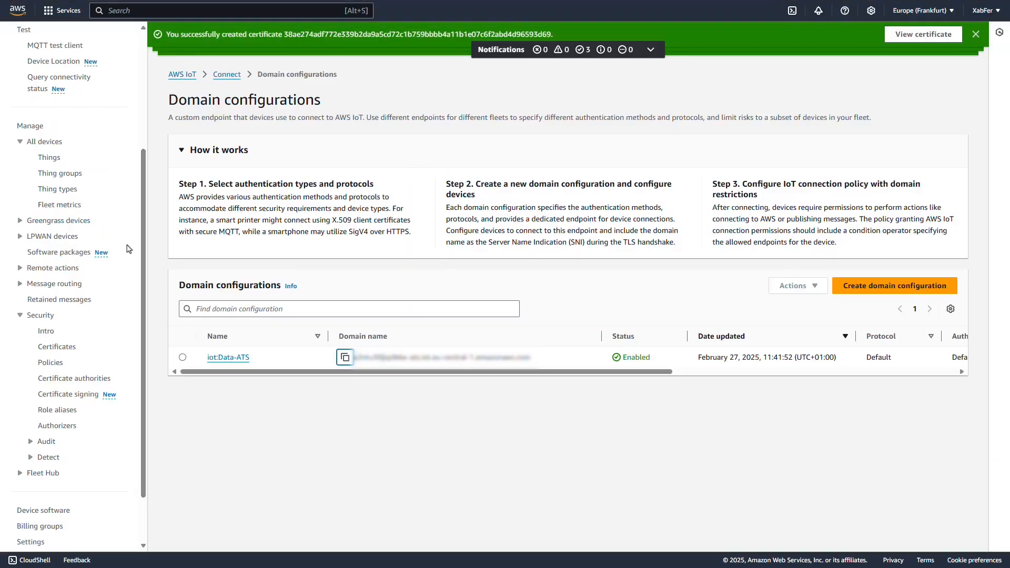
Switch to the AWS IoT console, subscribe to PVPLANT in the MQTT test client, and check the topic against the publisher's in N3uron.
{"action": "scroll", "coordinate": [84, 258], "scroll_direction": "up", "scroll_amount": 2}
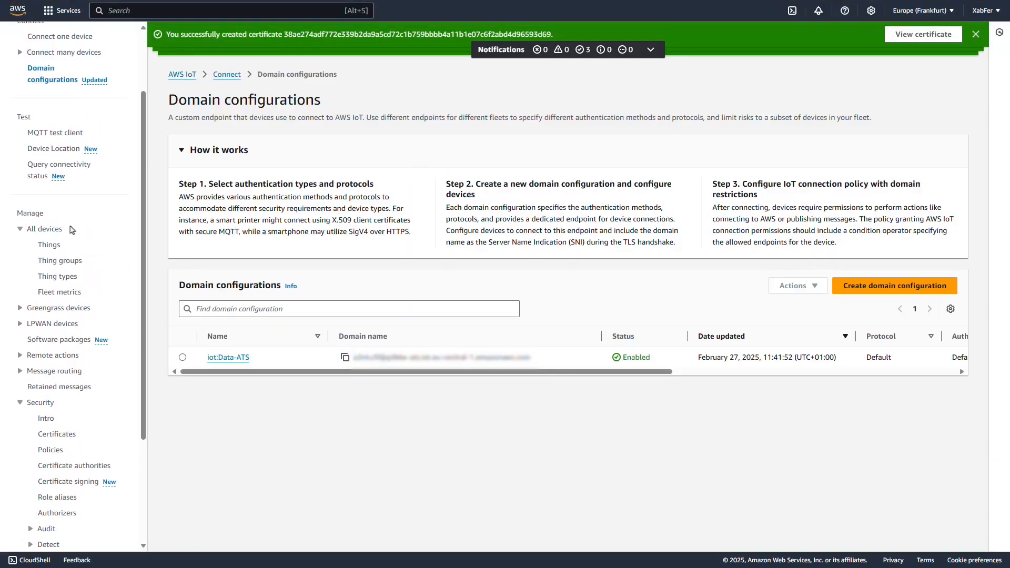
{"action": "left_click", "coordinate": [46, 134]}
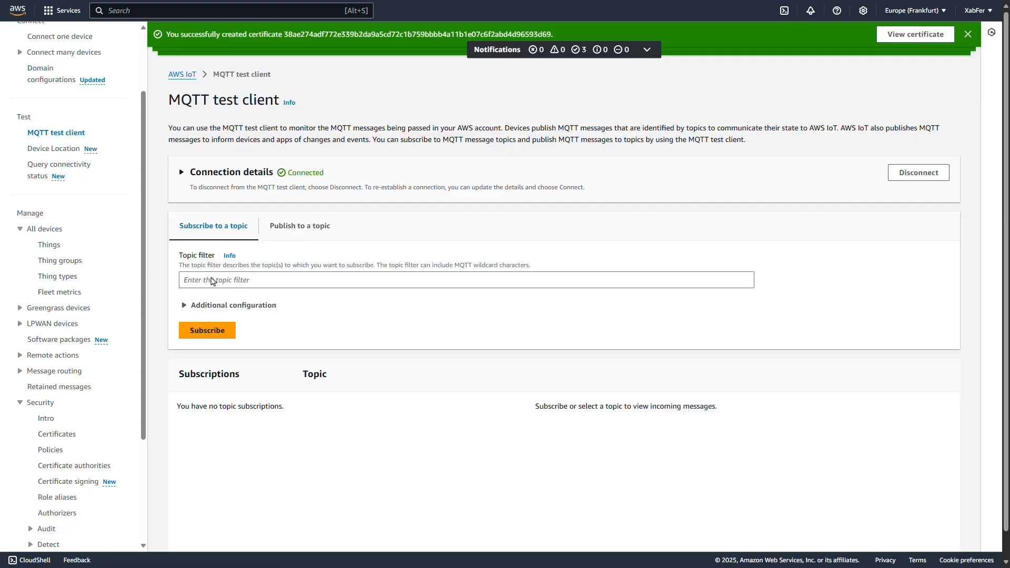
{"action": "left_click", "coordinate": [213, 281]}
{"action": "type", "text": "PVPLANT"}
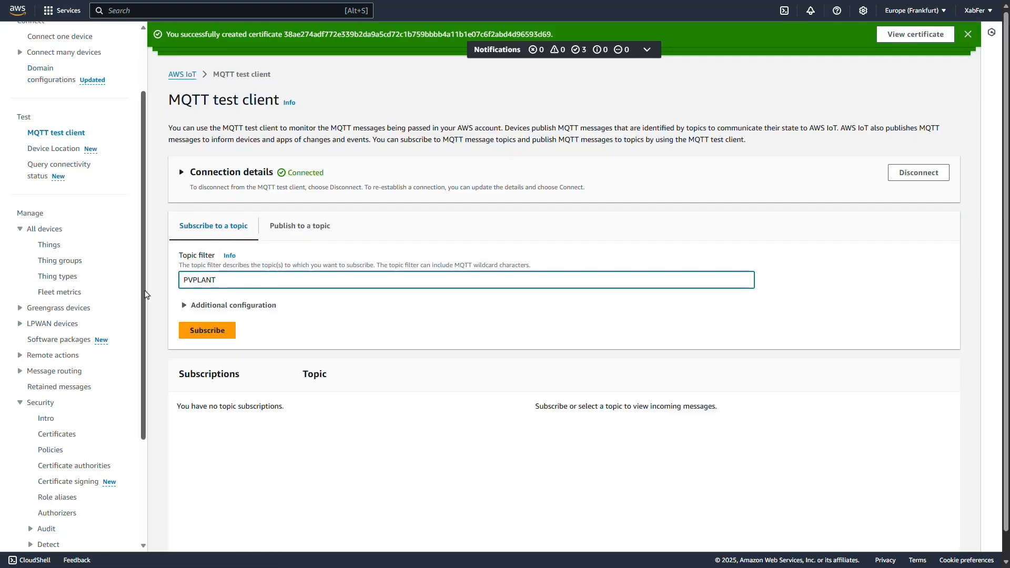
{"action": "left_click", "coordinate": [208, 331]}
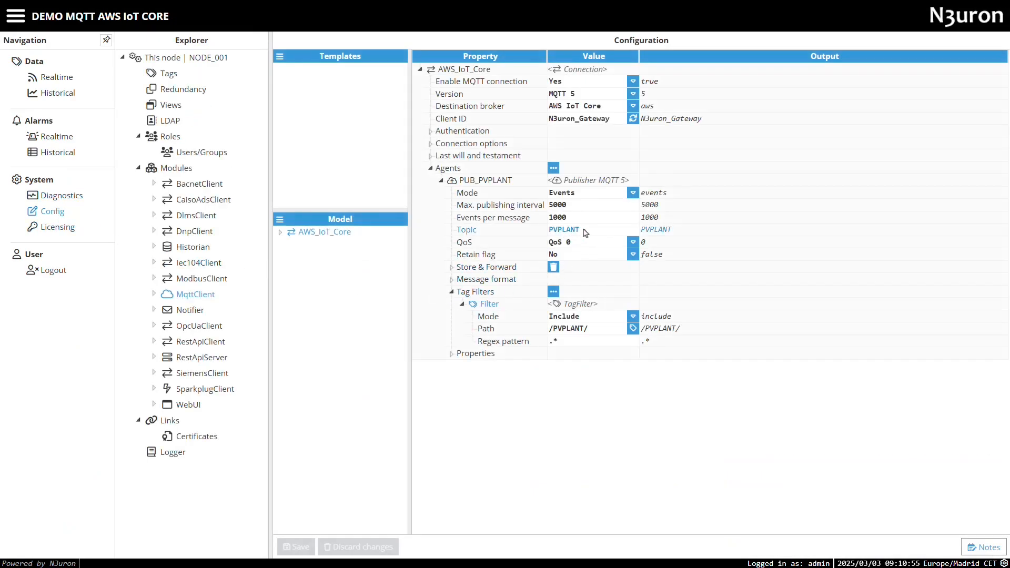
{"action": "left_click_drag", "start_coordinate": [586, 233], "coordinate": [539, 234]}
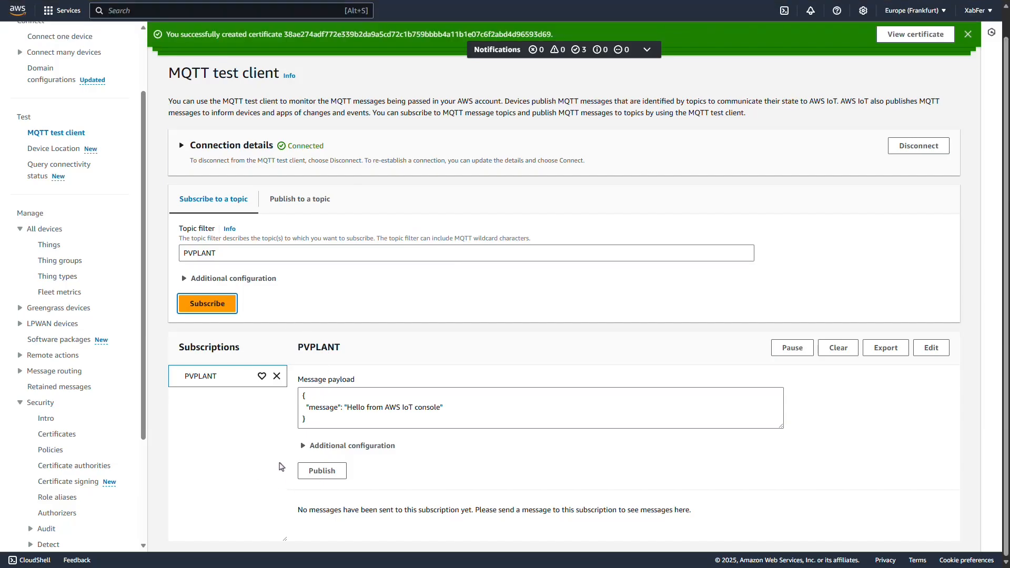
Examine the message received on the PVPLANT subscription in the AWS MQTT test client, reviewing the tag paths, values, qualities and timestamps.
{"action": "scroll", "coordinate": [582, 476], "scroll_direction": "down", "scroll_amount": 15}
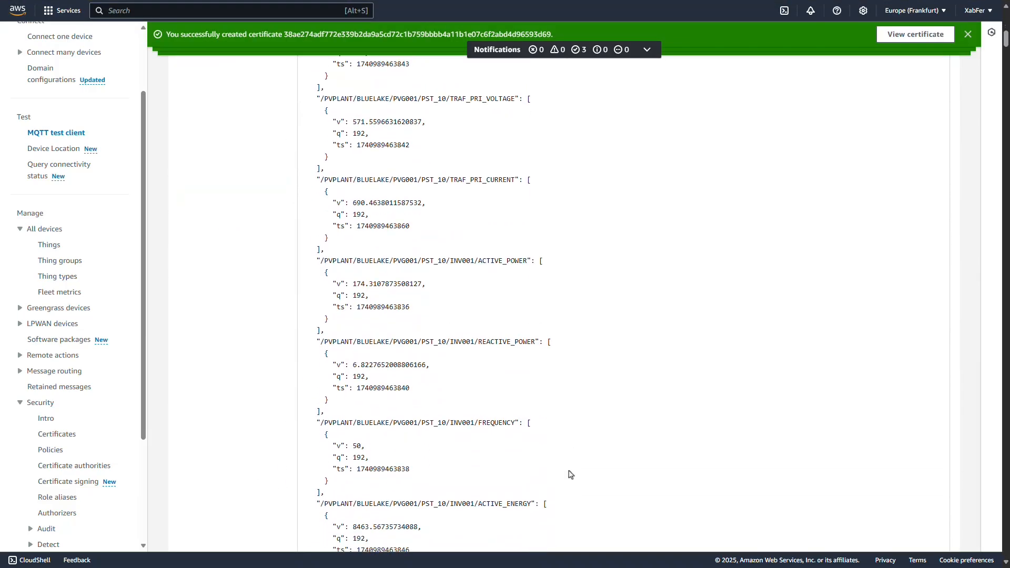
{"action": "scroll", "coordinate": [571, 475], "scroll_direction": "down", "scroll_amount": 8}
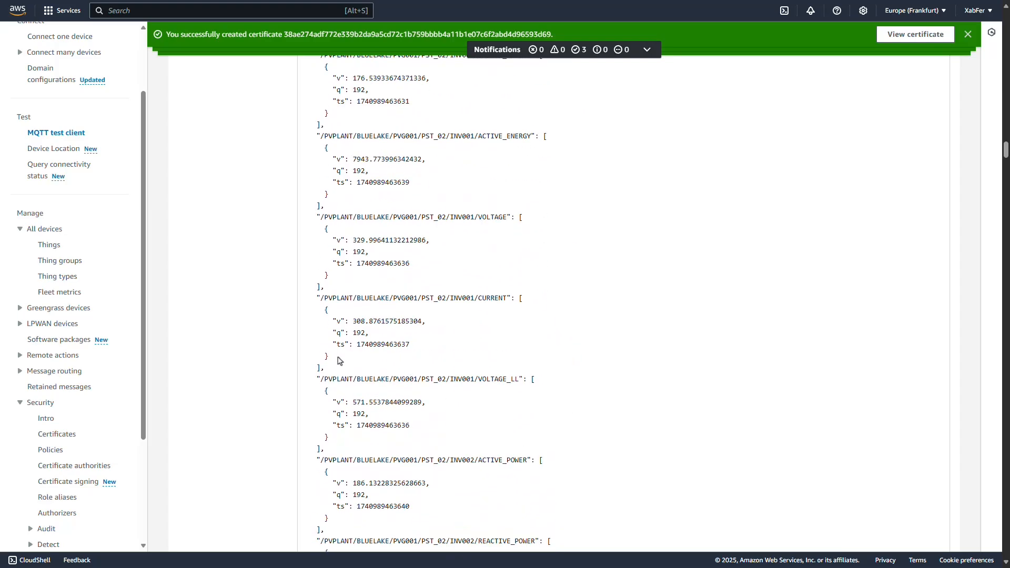
{"action": "left_click_drag", "start_coordinate": [330, 358], "coordinate": [309, 300]}
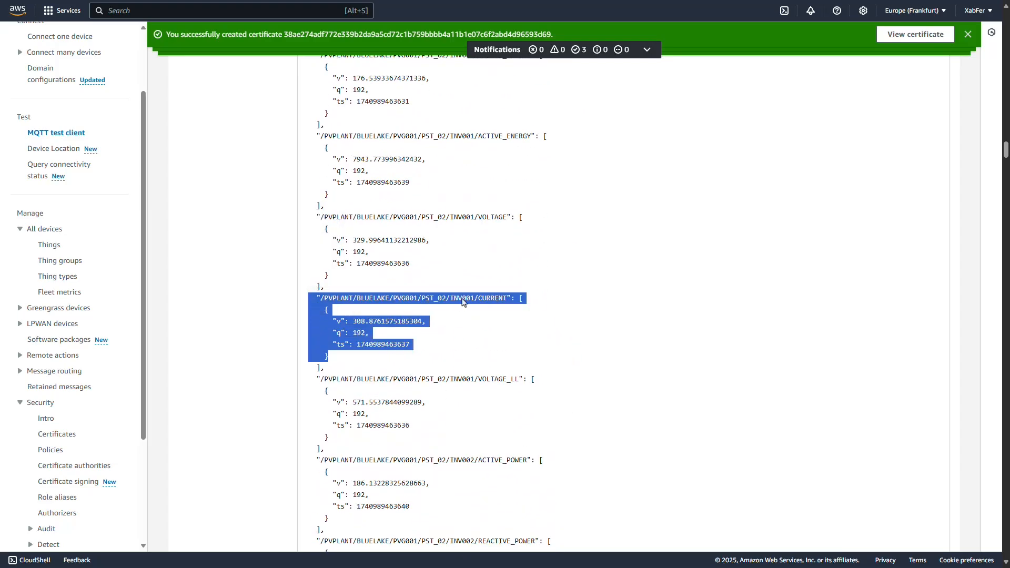
{"action": "scroll", "coordinate": [467, 456], "scroll_direction": "down", "scroll_amount": 15}
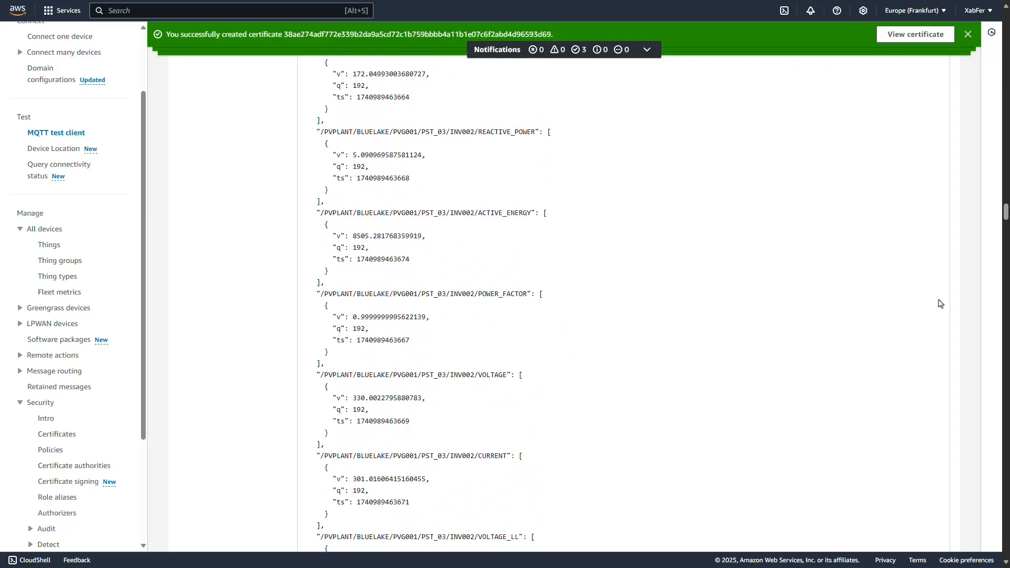
{"action": "left_click_drag", "start_coordinate": [1006, 213], "coordinate": [994, 560]}
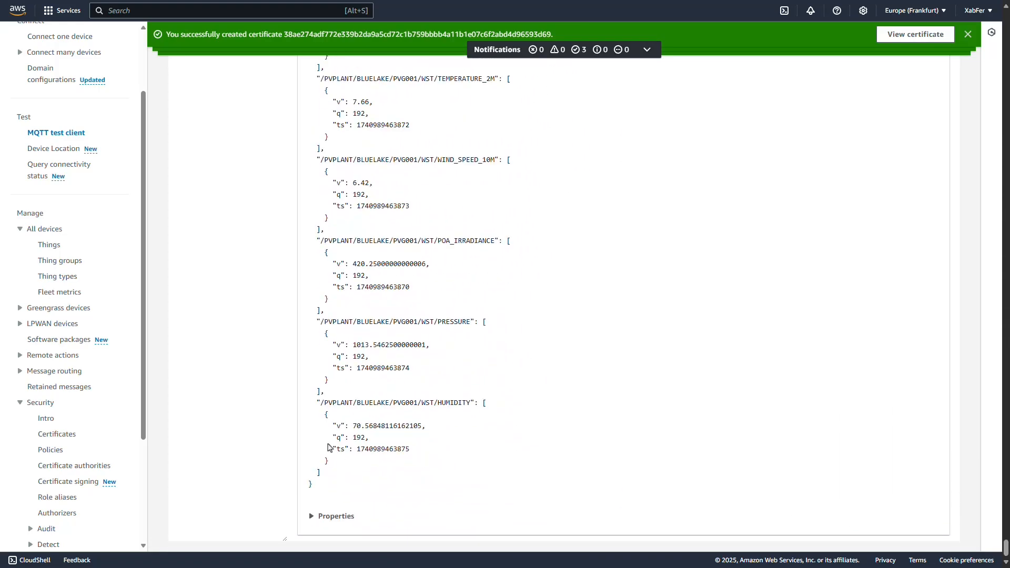
{"action": "scroll", "coordinate": [329, 448], "scroll_direction": "up", "scroll_amount": 10}
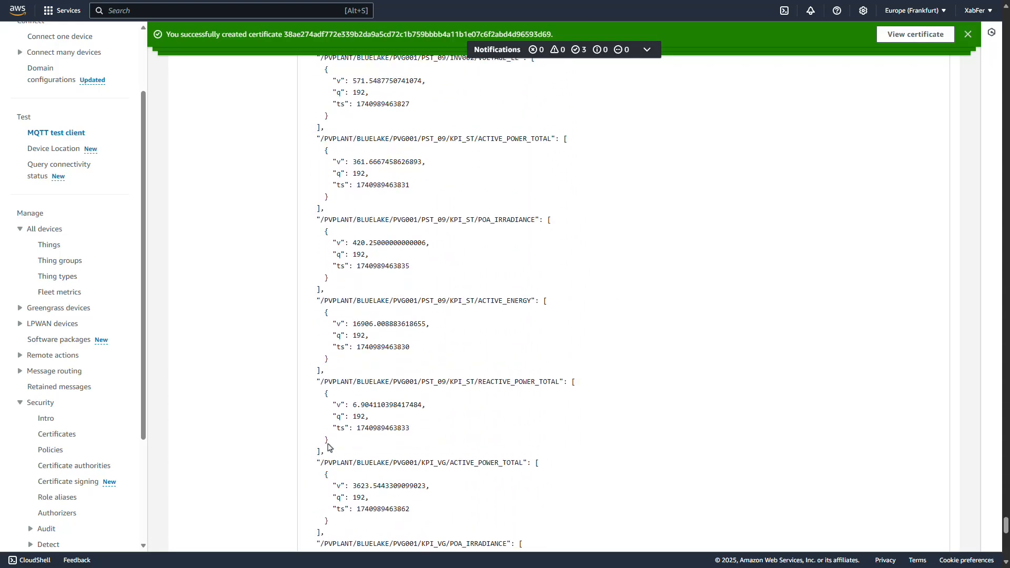
{"action": "scroll", "coordinate": [330, 448], "scroll_direction": "up", "scroll_amount": 5}
{"action": "scroll", "coordinate": [978, 351], "scroll_direction": "up", "scroll_amount": 5}
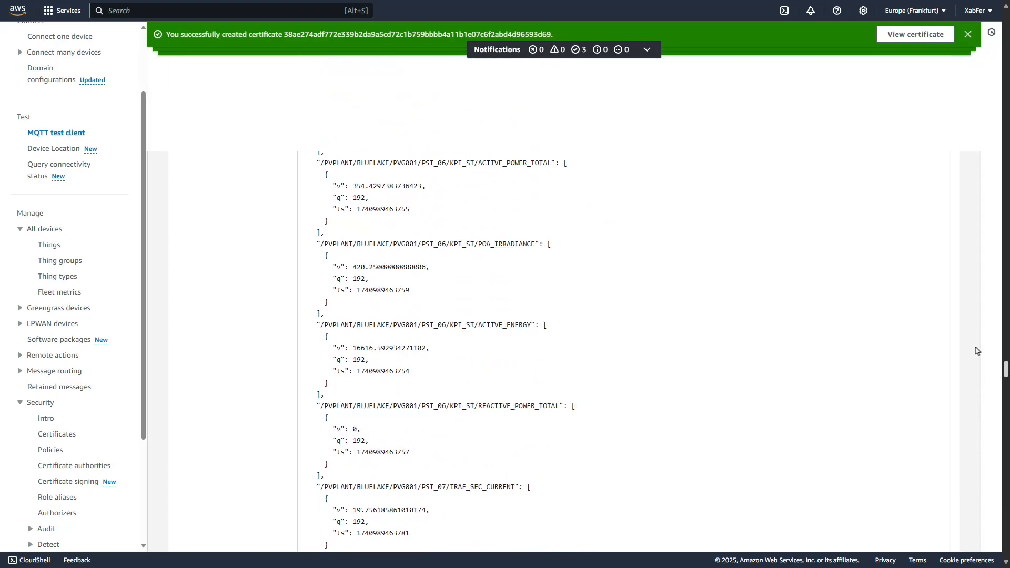
{"action": "scroll", "coordinate": [977, 351], "scroll_direction": "down", "scroll_amount": 5}
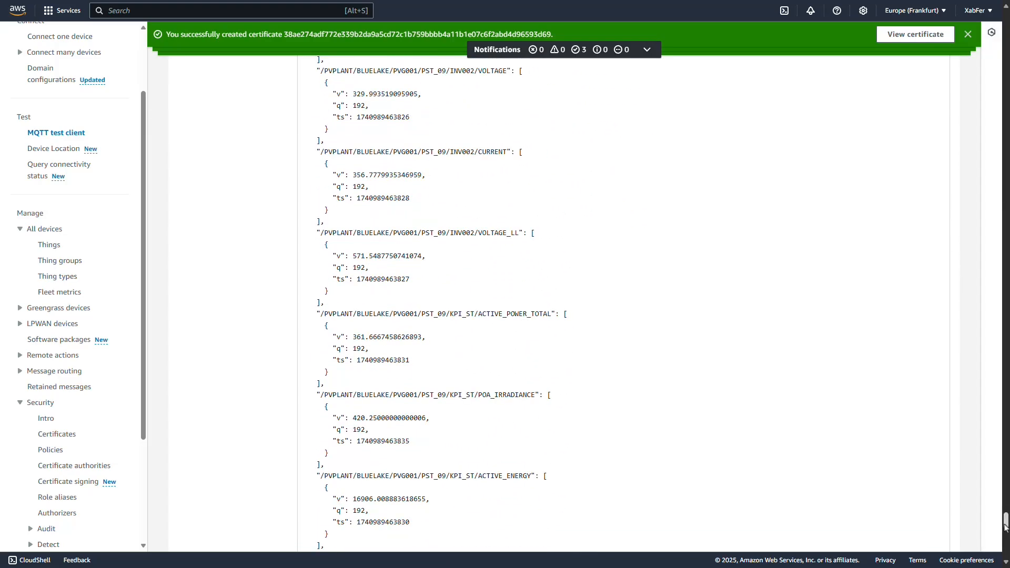
Return to the start of the PVPLANT message, collapse and reopen it, and inspect the first tag's timestamp.
{"action": "left_click_drag", "start_coordinate": [1006, 520], "coordinate": [1005, 23]}
{"action": "left_click", "coordinate": [315, 426]}
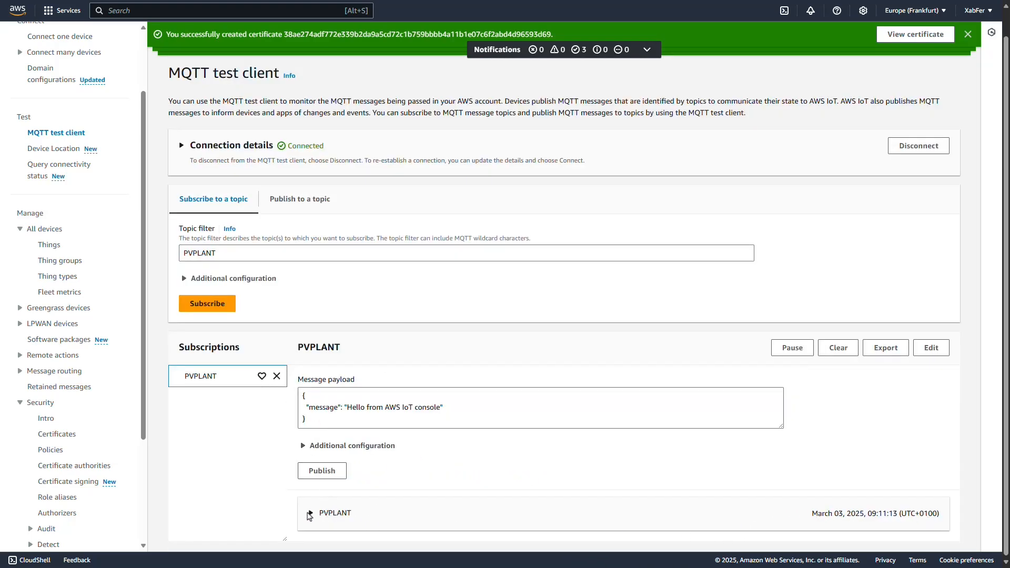
{"action": "left_click", "coordinate": [310, 513]}
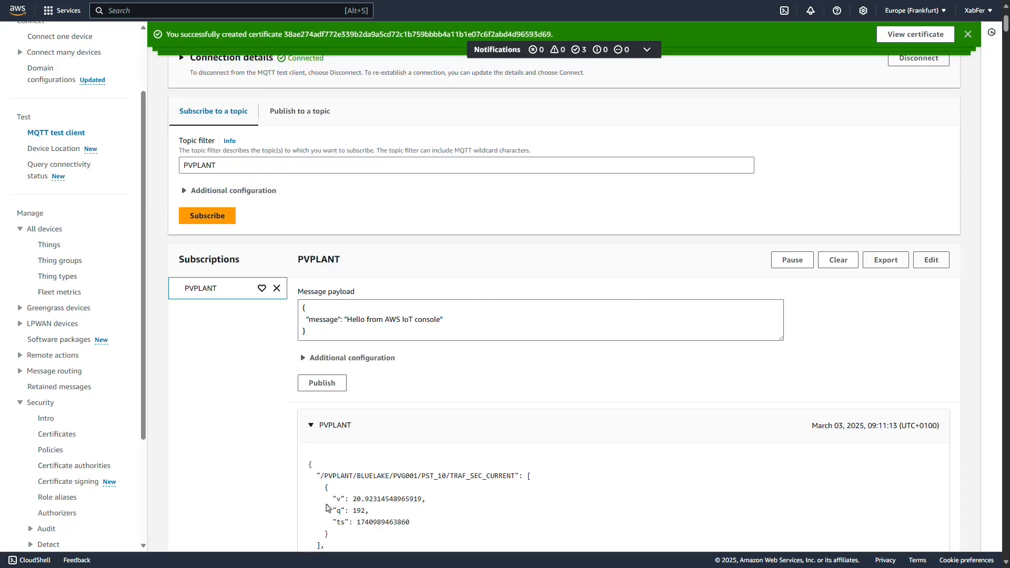
{"action": "double_click", "coordinate": [363, 522]}
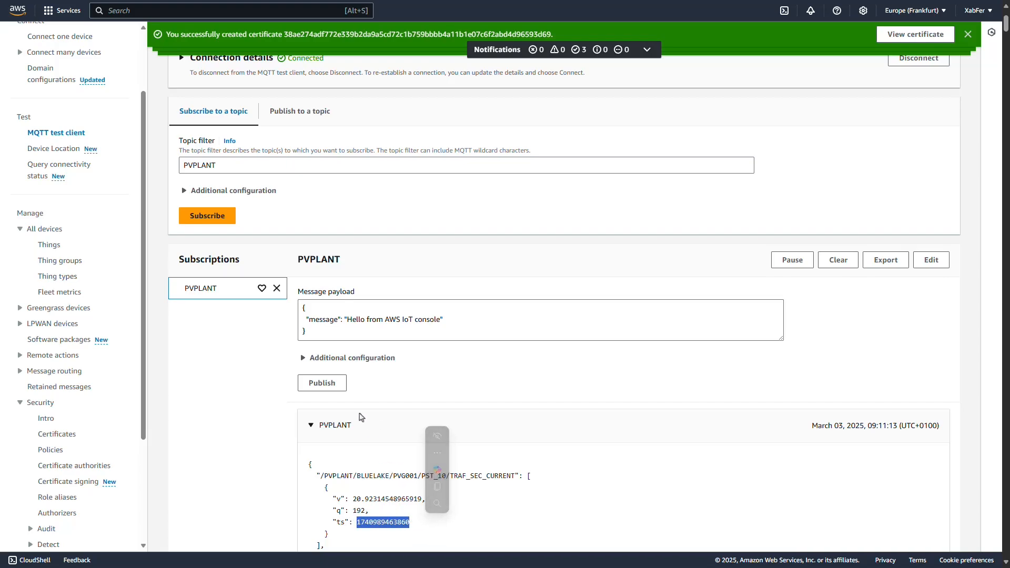